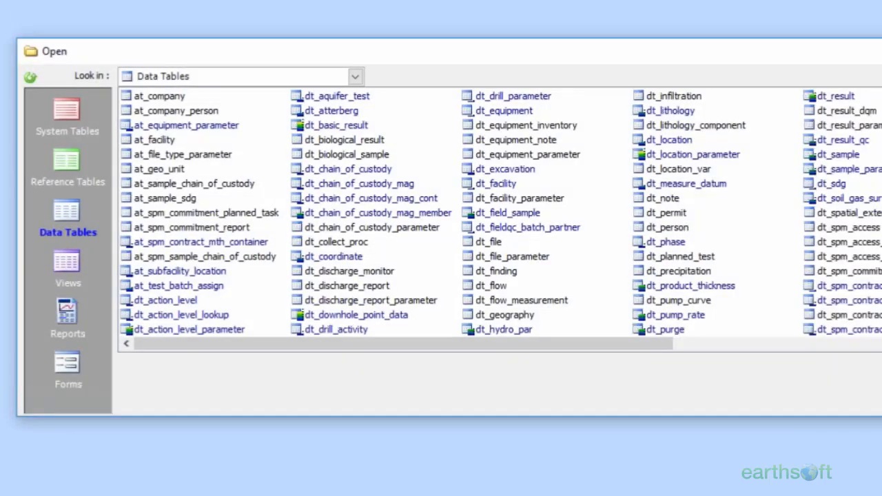
# - Open the dt_lithology data table and filter its sys_loc_code column by "sb"
pyautogui.doubleClick(666, 110)
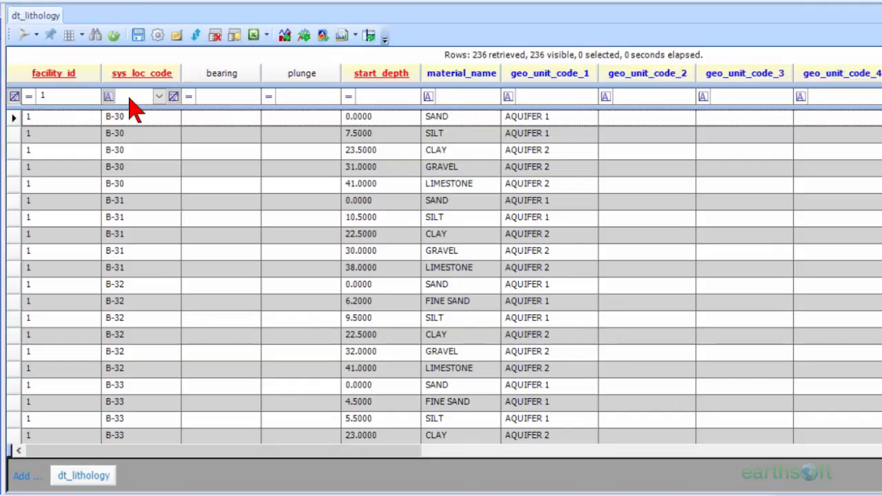
pyautogui.click(129, 98)
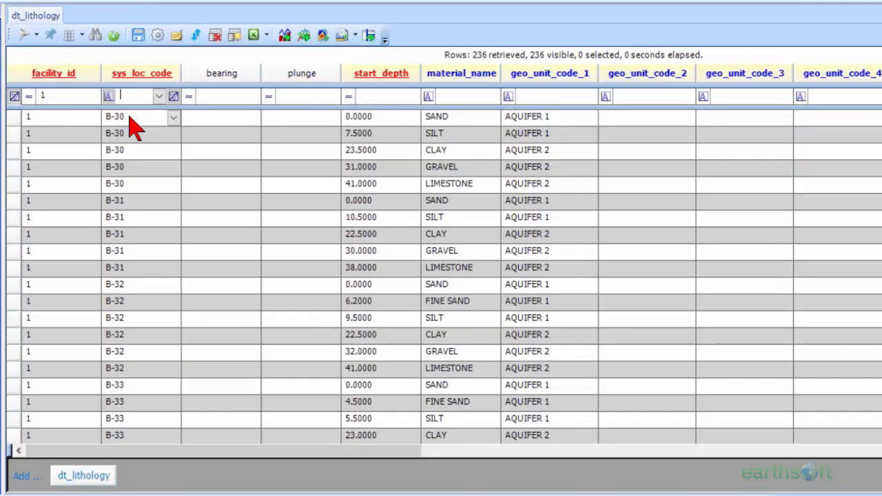
pyautogui.write('sb')
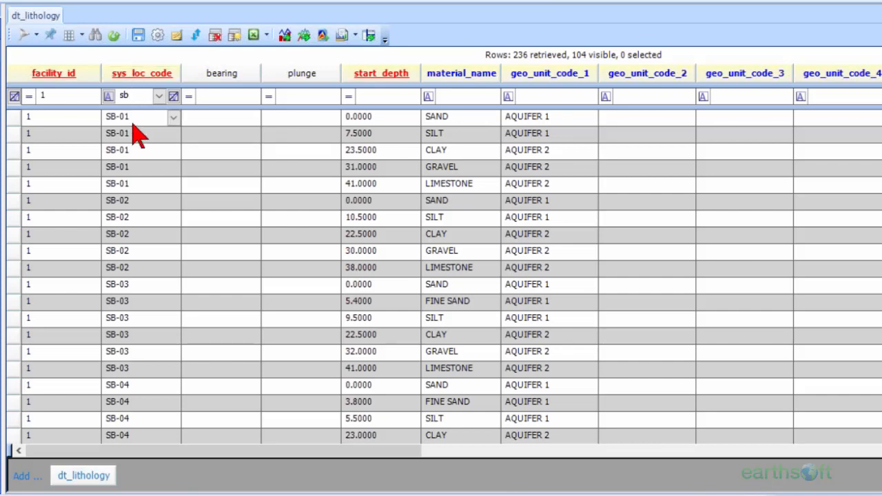
# - Hide the blank columns of the filtered lithology table and open a crosstab from it
pyautogui.click(82, 37)
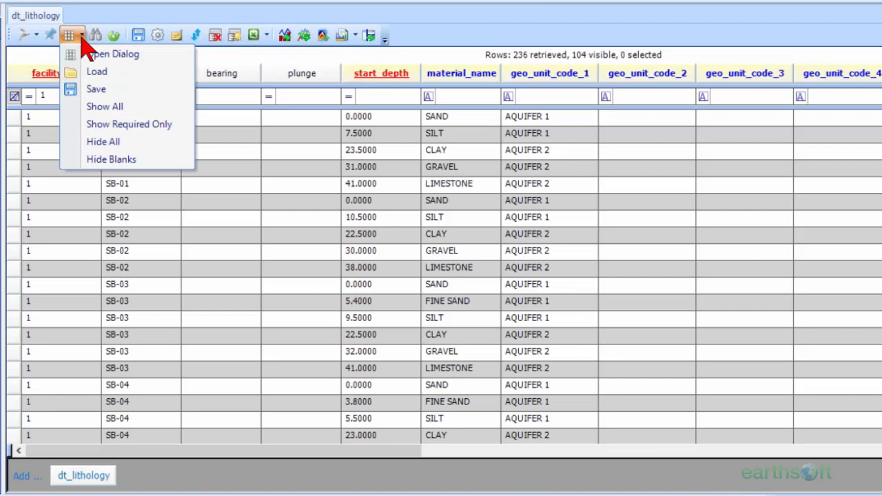
pyautogui.click(100, 159)
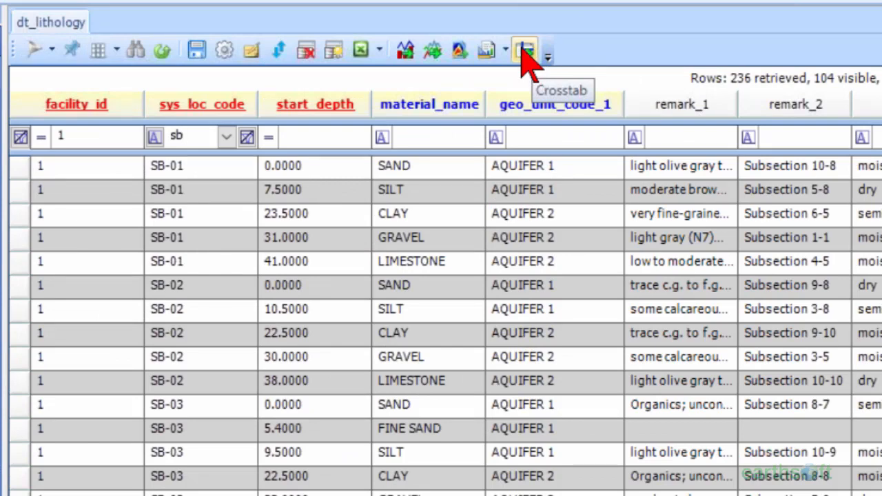
pyautogui.click(525, 51)
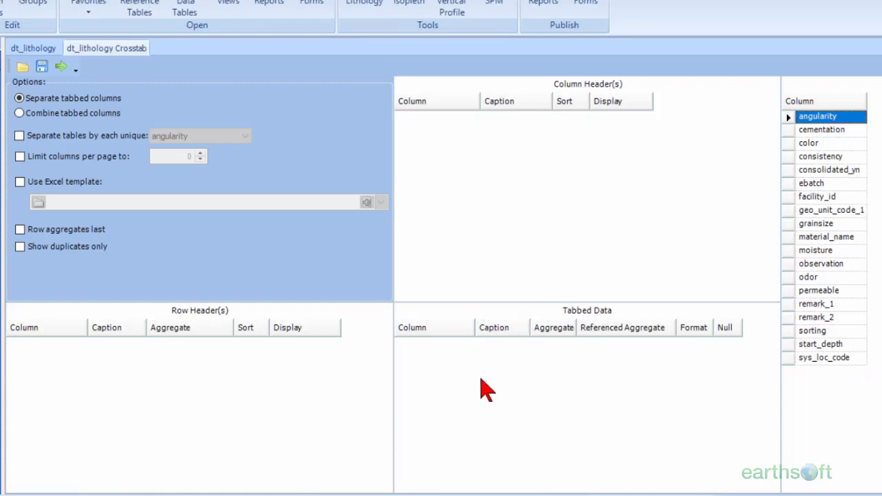
# - Load the saved crosstab configuration dt_lithology Crosstab.xml
pyautogui.click(25, 71)
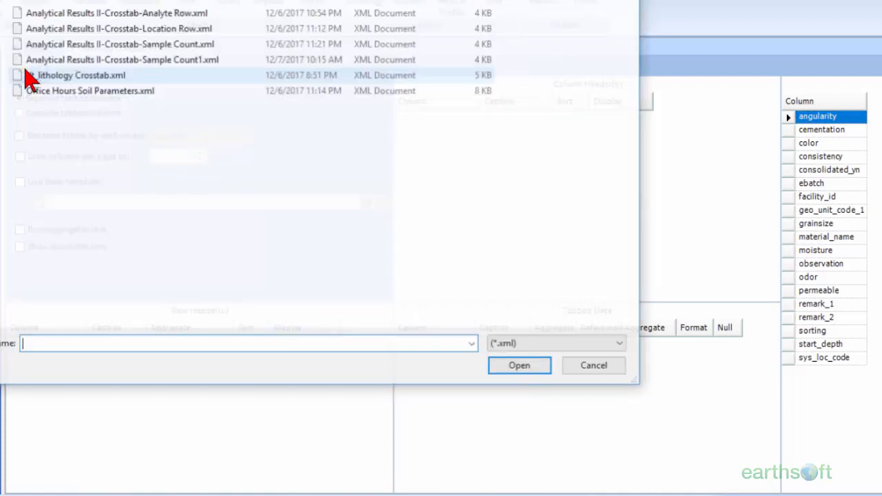
pyautogui.click(39, 76)
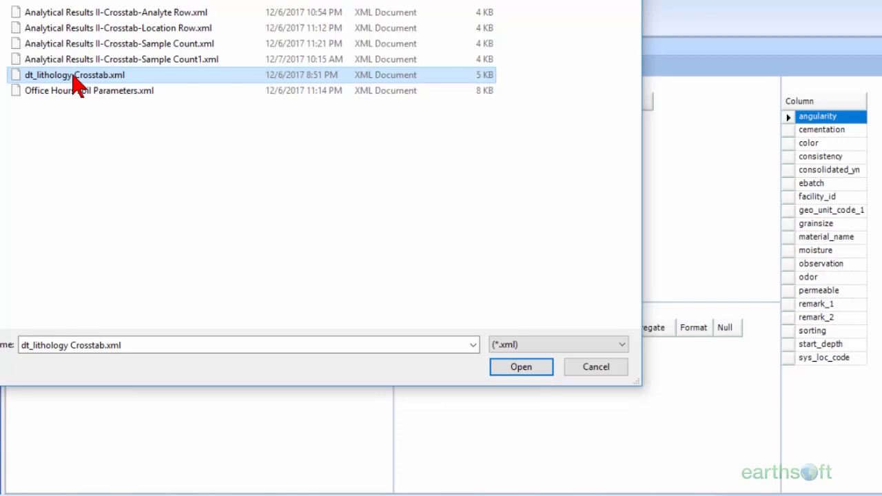
pyautogui.click(514, 375)
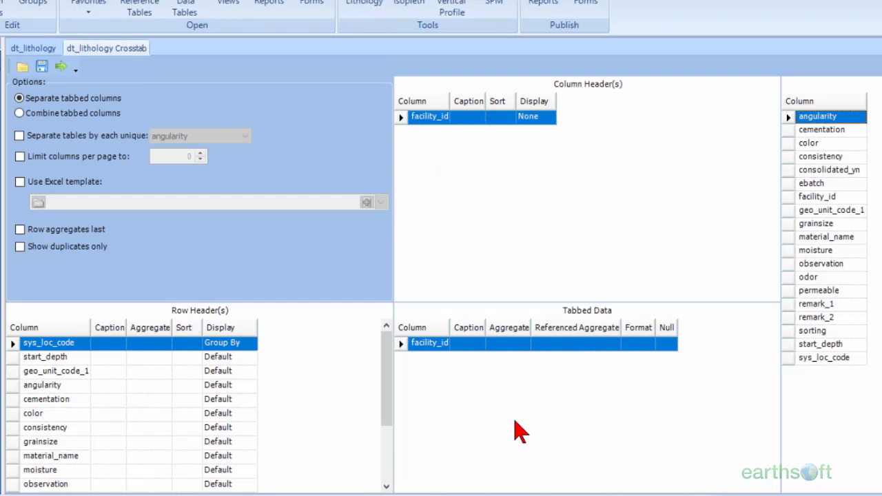
# - Review the source lithology table, preview the crosstab generated from the loaded configuration, and return to its settings
pyautogui.click(46, 49)
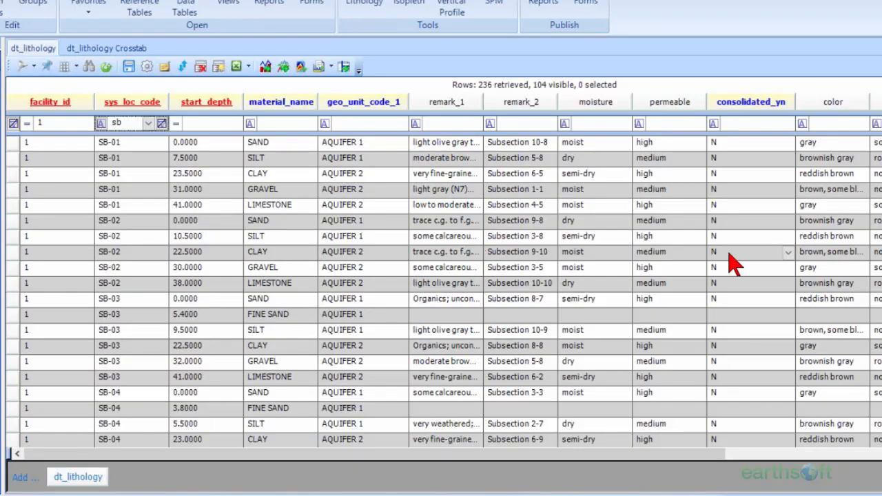
pyautogui.click(136, 49)
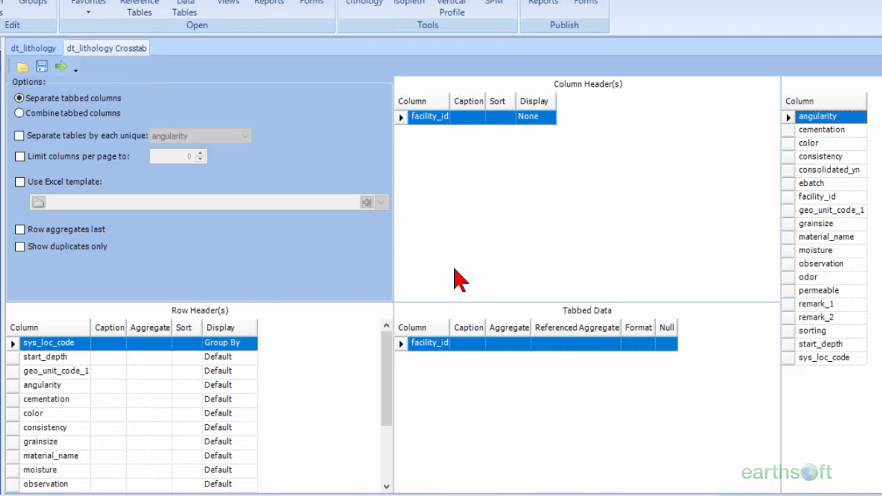
pyautogui.click(63, 70)
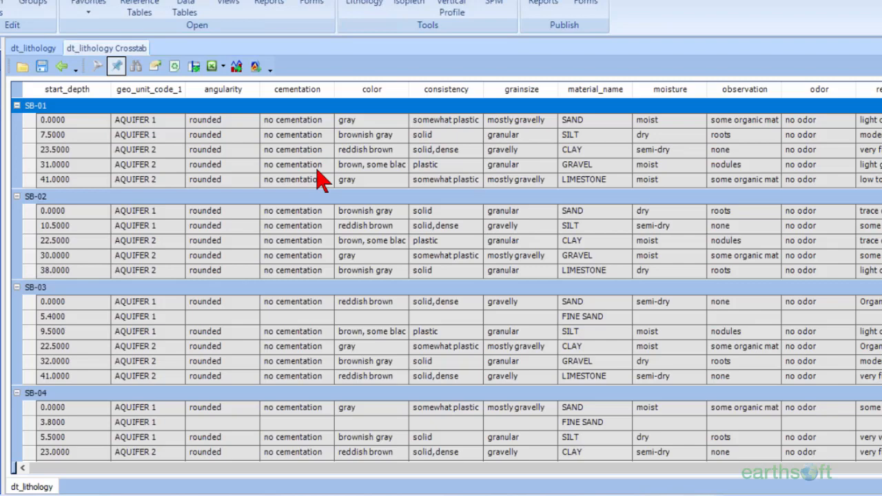
pyautogui.click(66, 69)
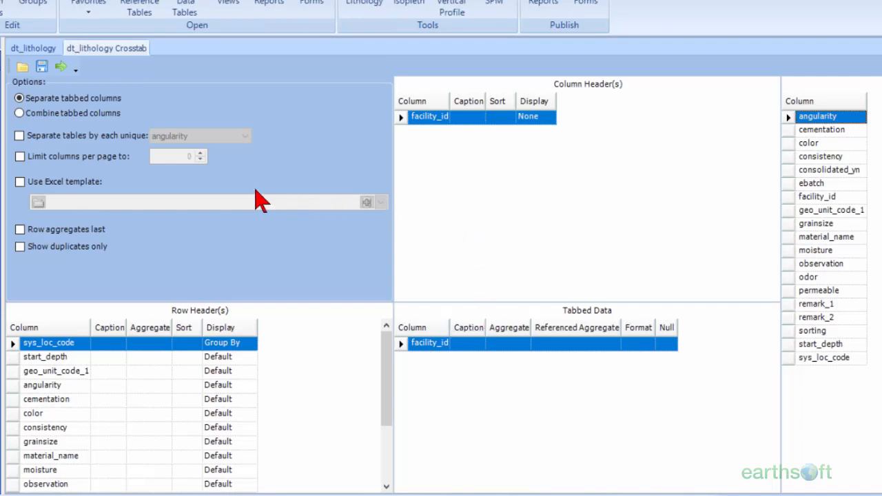
# - Enable the Excel template option for the crosstab and select Crosstab_Example-Office Hours-Lithology3.xlt as the template
pyautogui.click(20, 182)
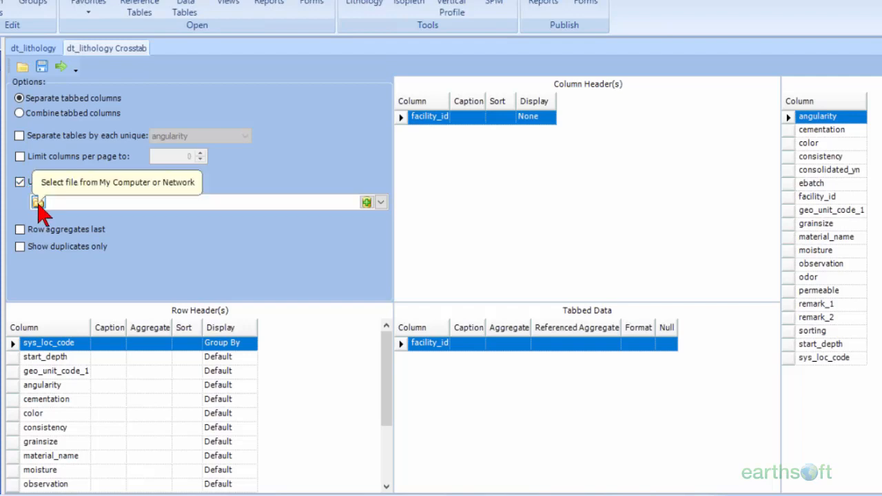
pyautogui.click(38, 203)
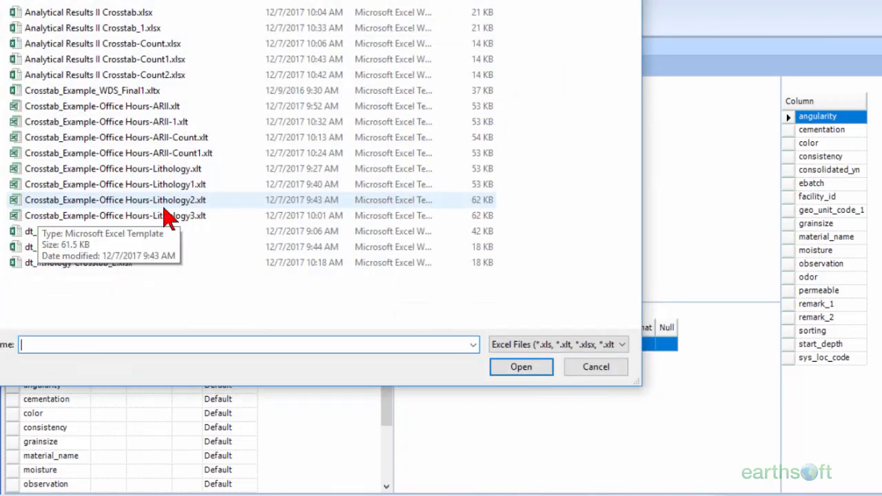
pyautogui.click(165, 214)
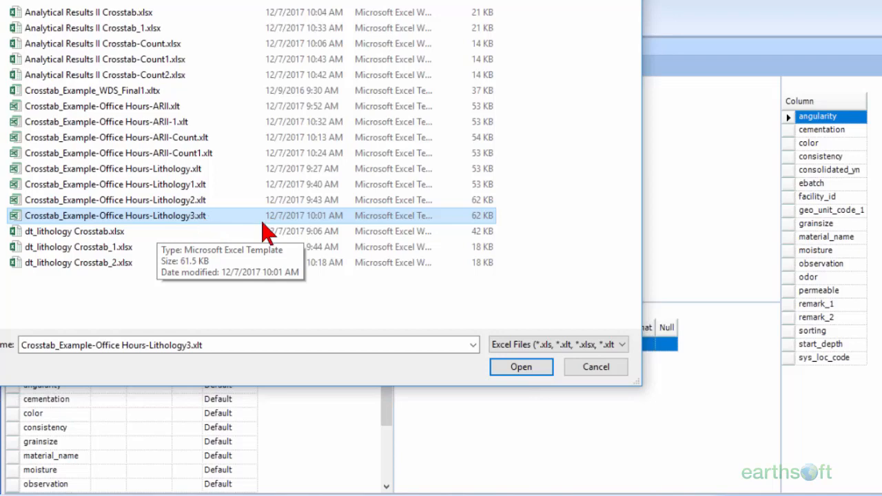
pyautogui.click(521, 369)
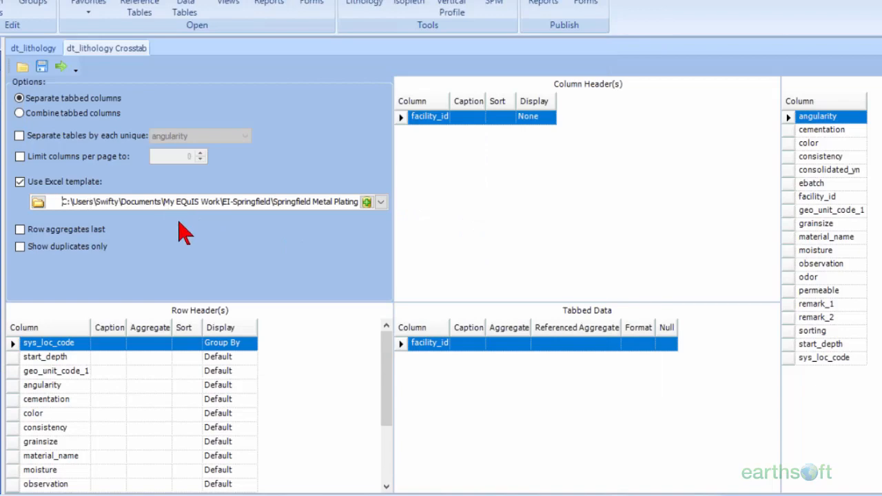
# - Generate the lithology crosstab and export it to Excel, replacing the existing dt_lithology Crosstab_2.xlsx
pyautogui.click(61, 69)
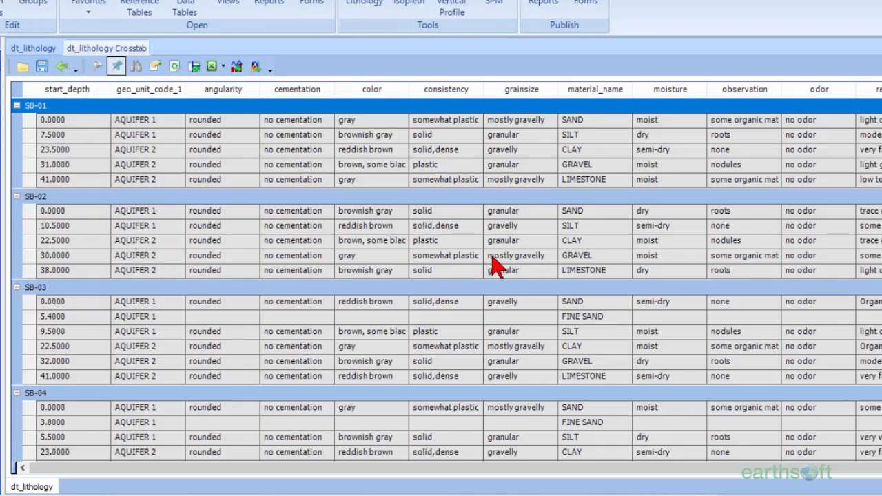
pyautogui.click(214, 68)
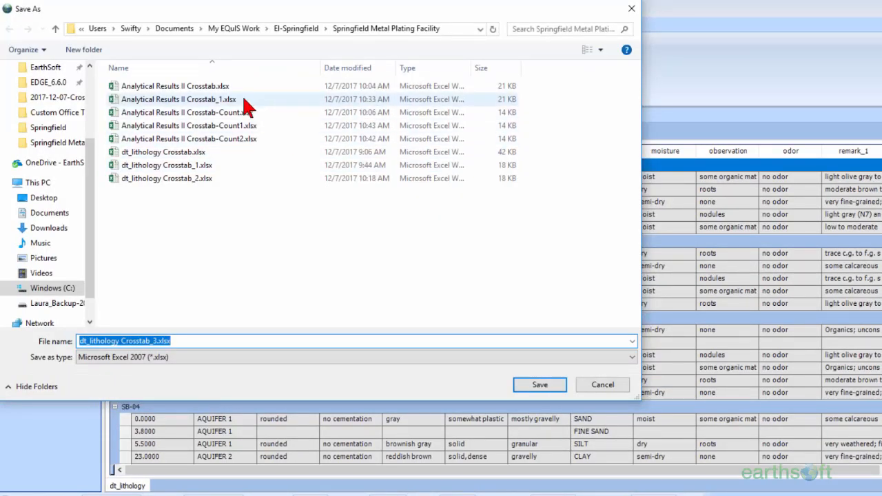
pyautogui.click(207, 180)
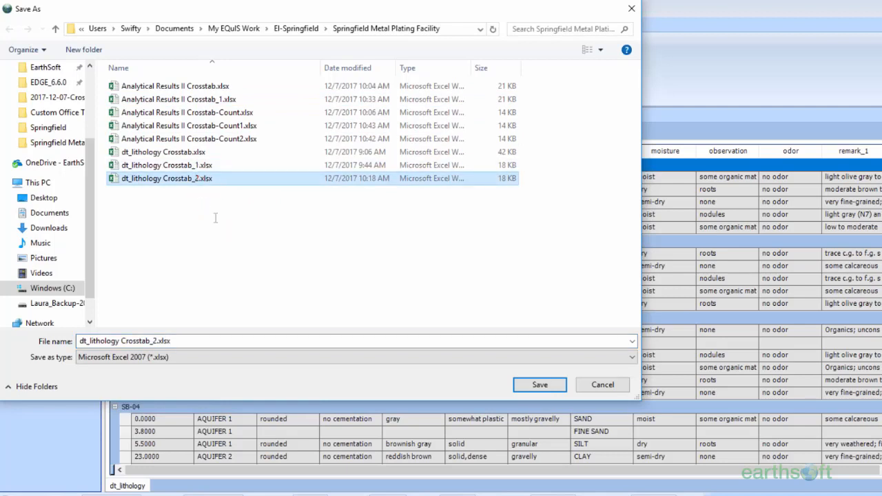
pyautogui.click(541, 388)
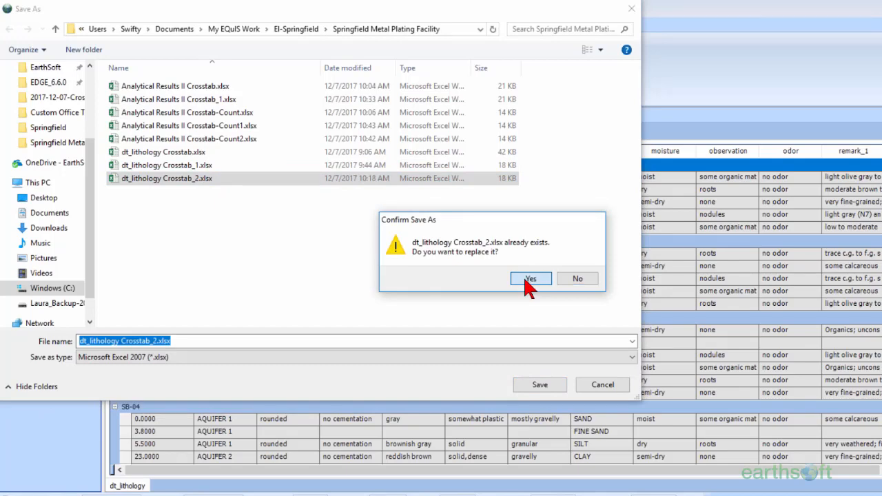
pyautogui.click(529, 279)
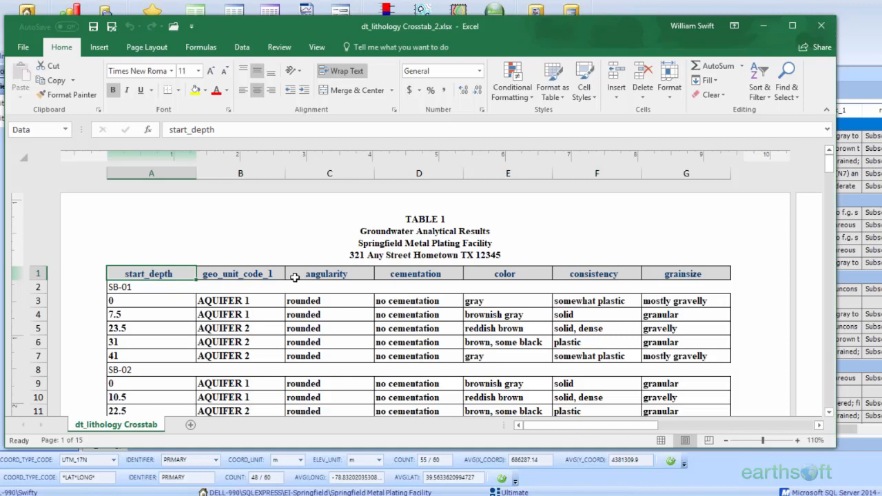
# - Examine the custom cell styles used by the header row in the exported Excel workbook
pyautogui.click(862, 56)
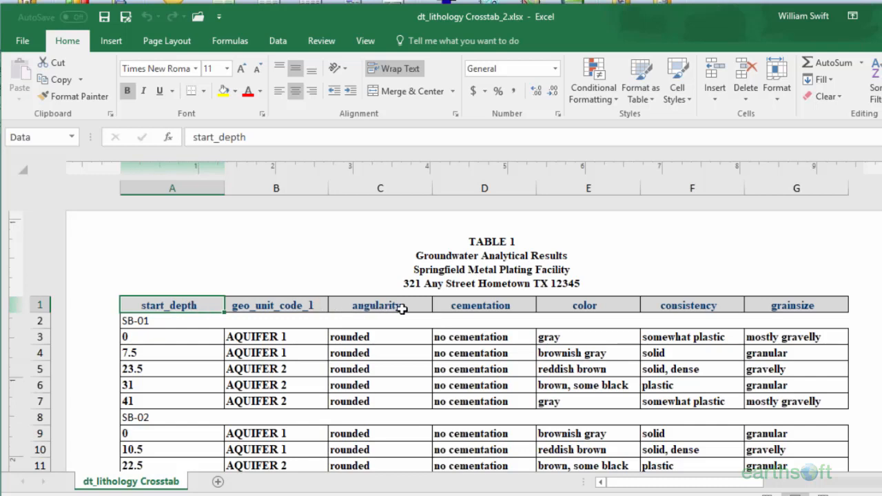
pyautogui.click(688, 101)
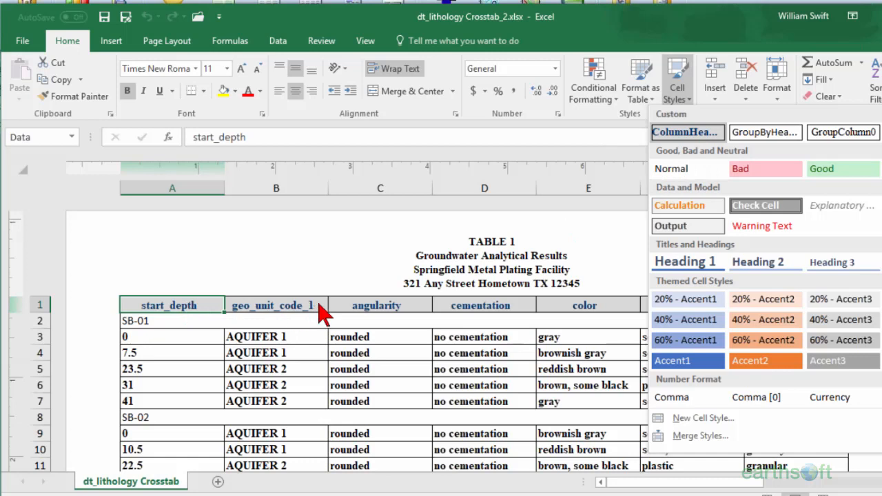
pyautogui.click(367, 281)
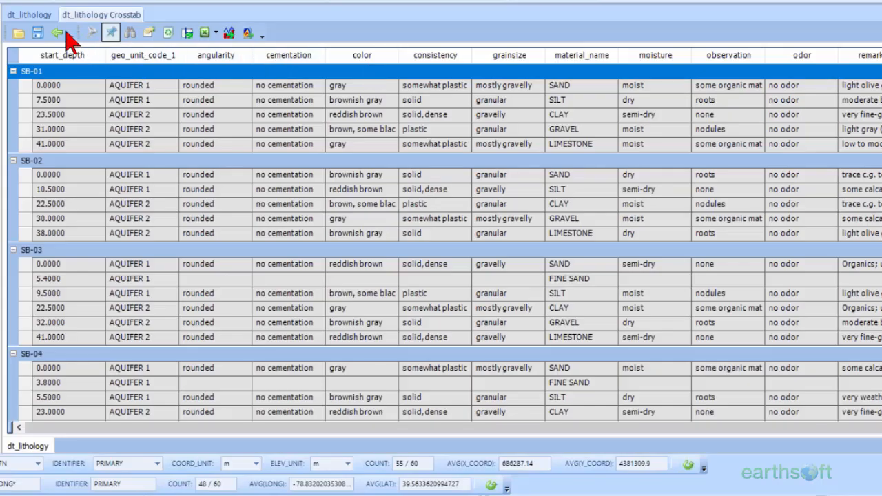
# - Return to the crosstab settings and set the caption of the sys_loc_code row header to "Location ID"
pyautogui.click(60, 33)
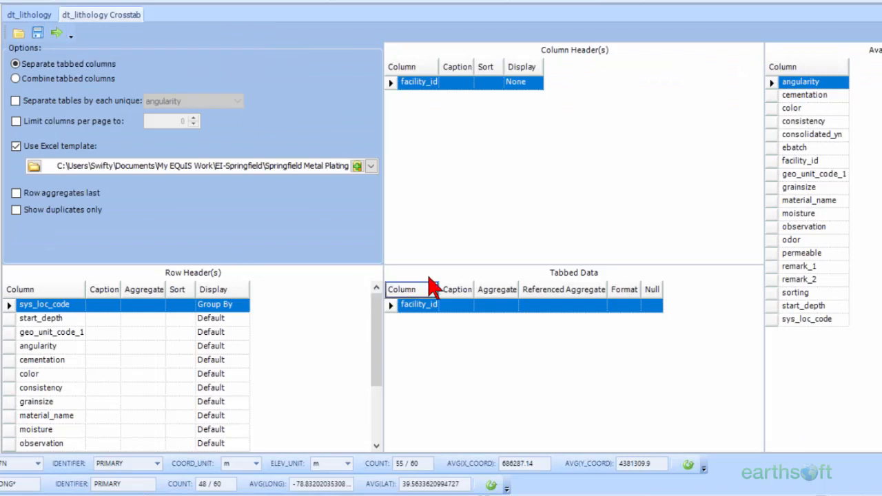
pyautogui.click(98, 306)
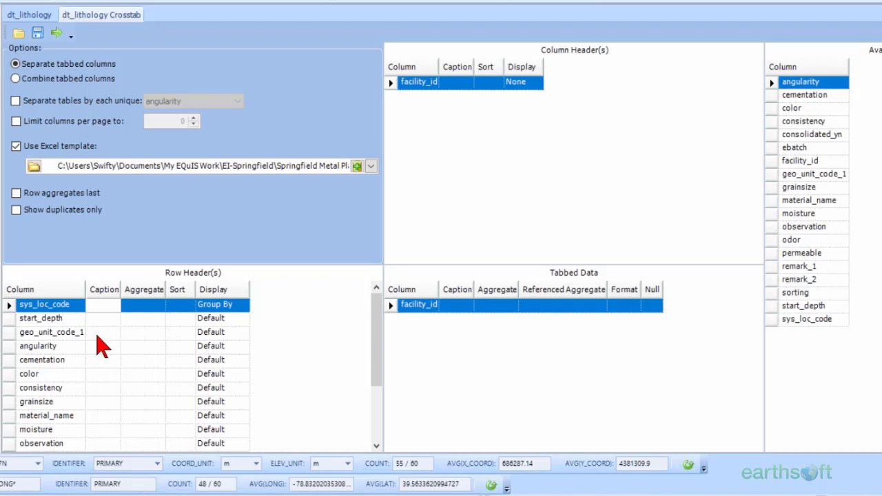
pyautogui.write('LO')
pyautogui.press('BackSpace')
pyautogui.write('ocation ID')
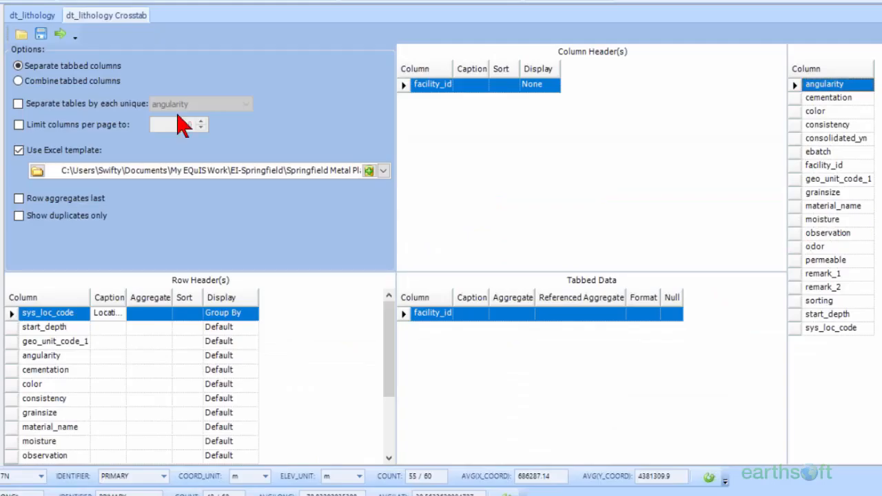
pyautogui.click(33, 16)
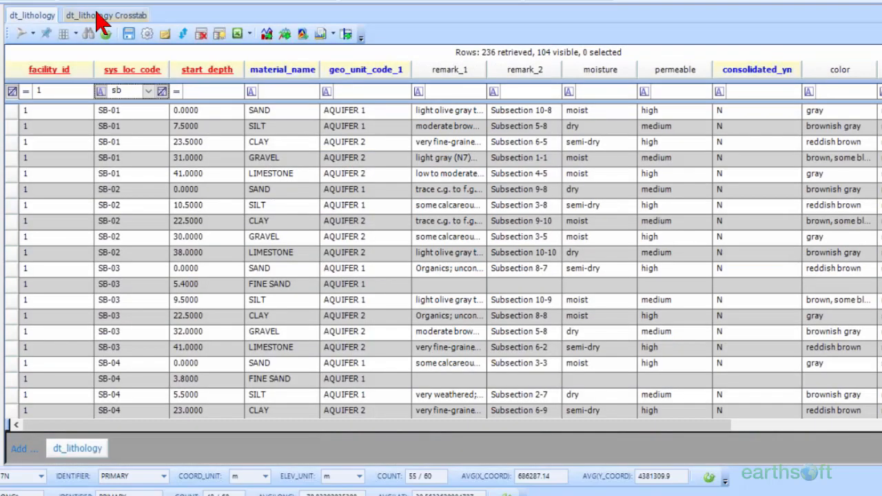
pyautogui.click(98, 16)
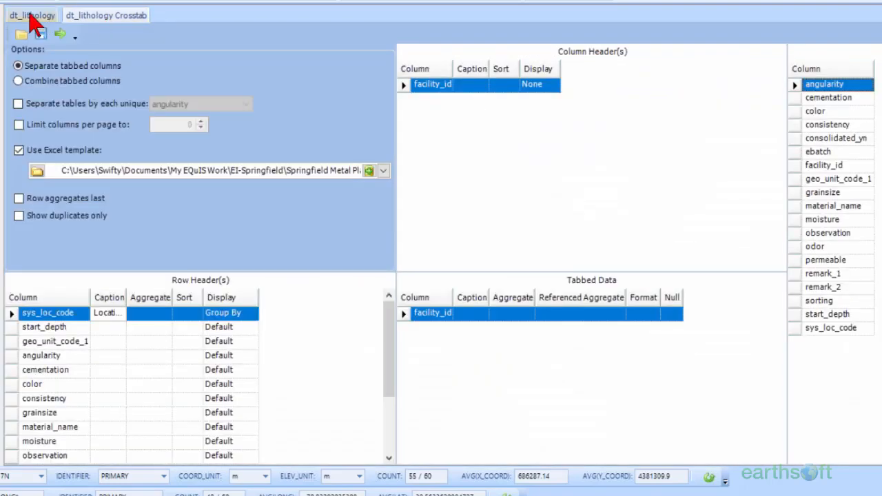
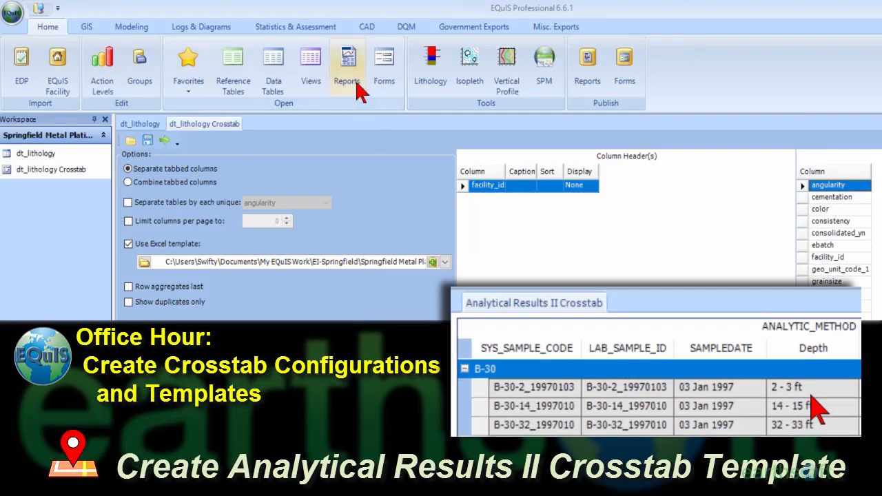
# - Open the Analytical Results II report
pyautogui.click(352, 68)
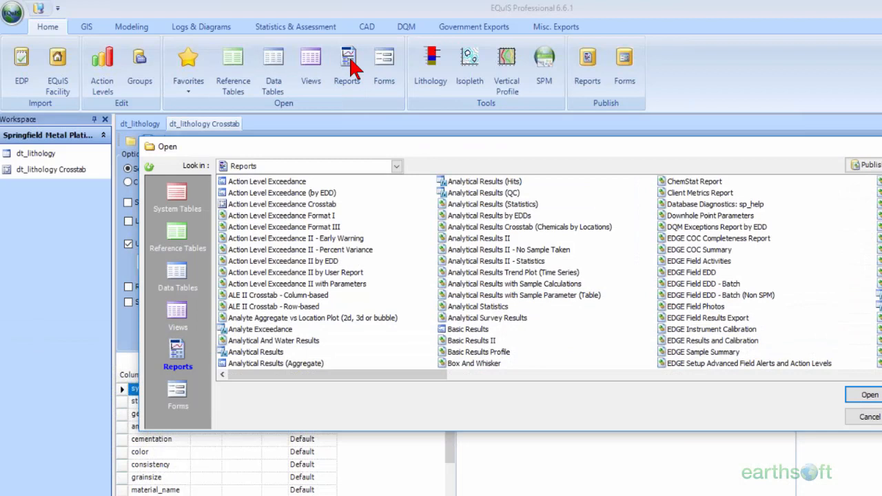
pyautogui.click(493, 241)
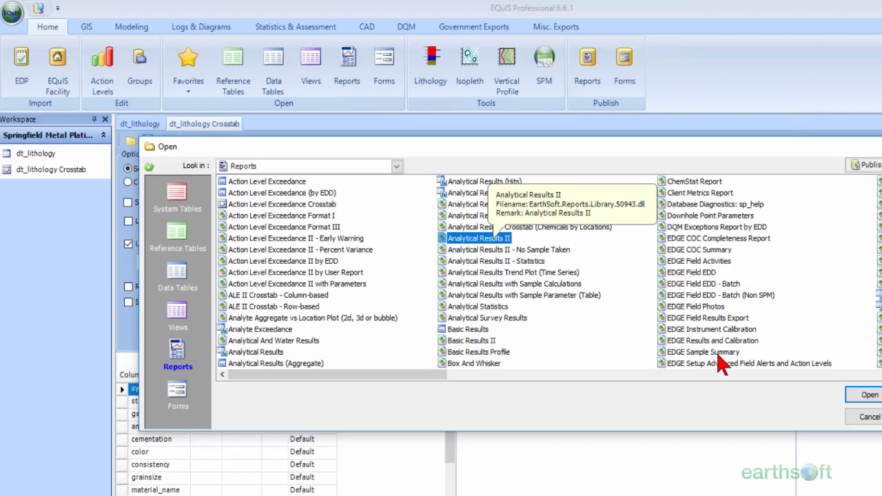
pyautogui.click(862, 393)
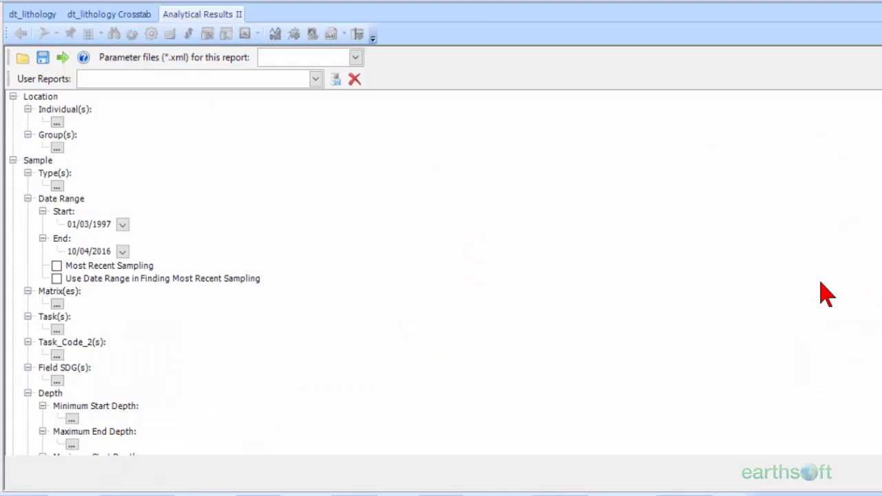
# - Load the Office Hours Soil Parameters file into the Analytical Results II report, check its selections and run the report
pyautogui.click(355, 57)
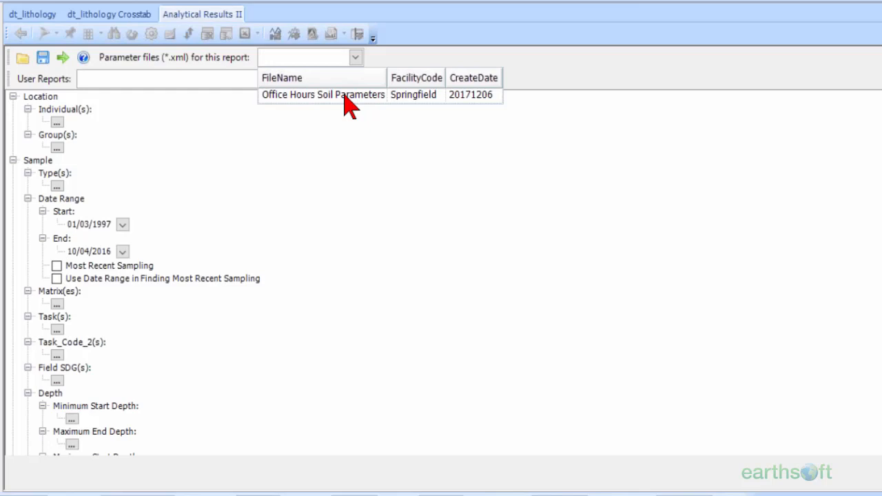
pyautogui.click(349, 96)
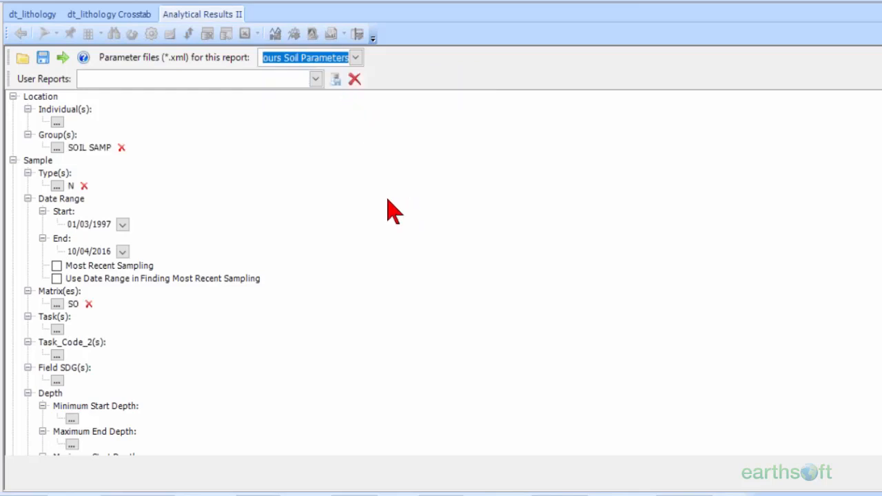
pyautogui.scroll(-15, 135, 272)
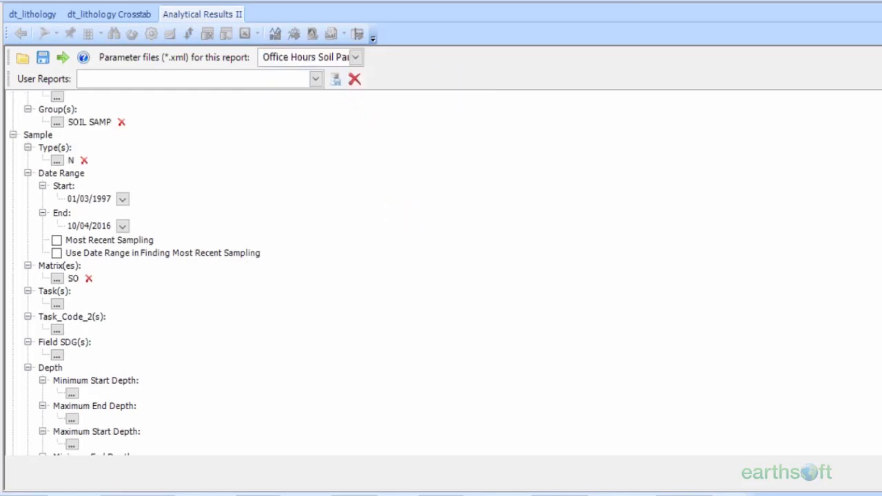
pyautogui.scroll(-8, 159, 272)
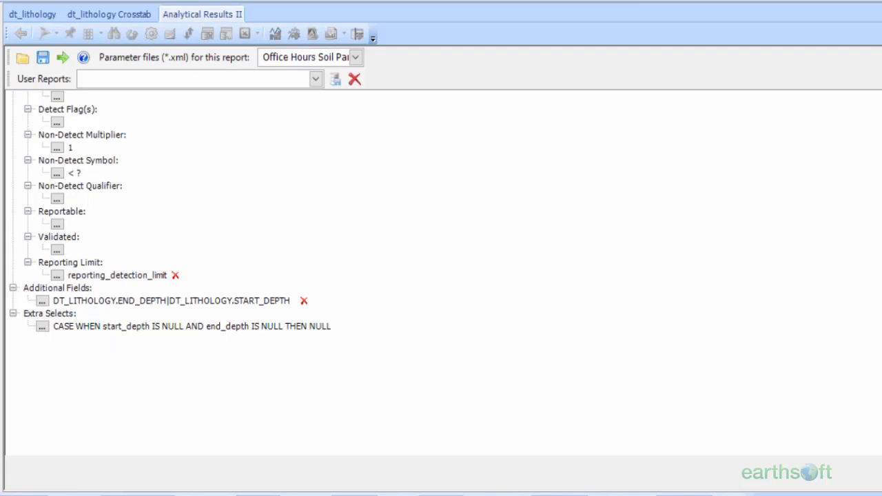
pyautogui.scroll(15, 875, 208)
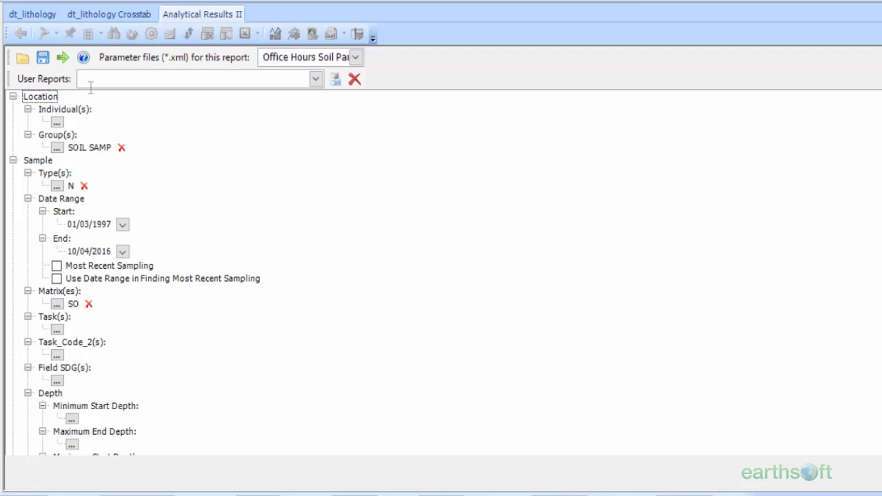
pyautogui.click(64, 58)
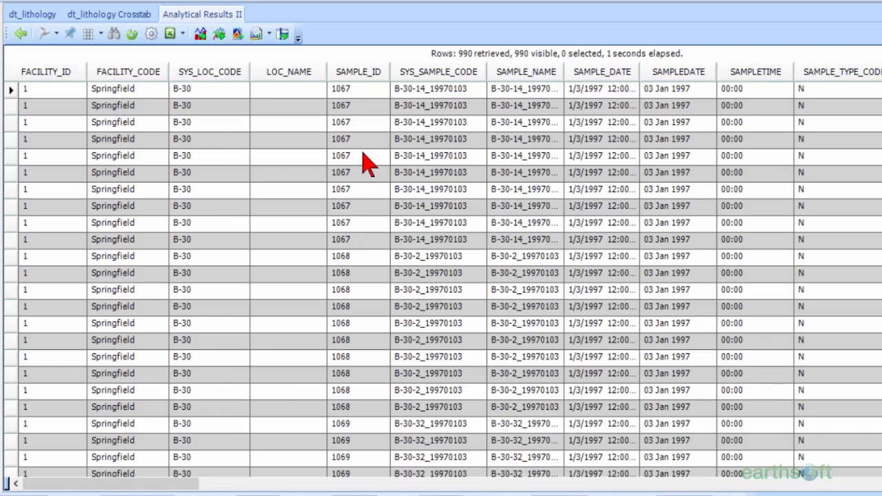
# - Create a crosstab from the report results and load the configuration Analytical Results II-Crosstab-Sample Count1.xml
pyautogui.click(286, 36)
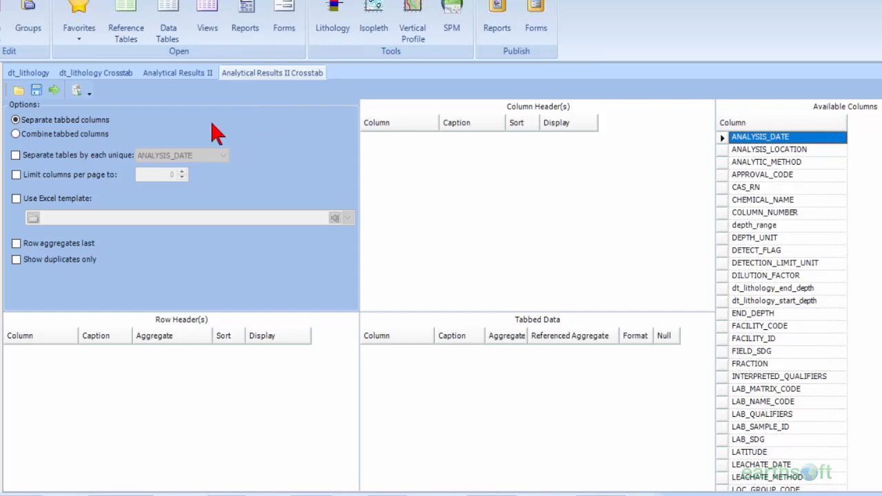
pyautogui.click(18, 90)
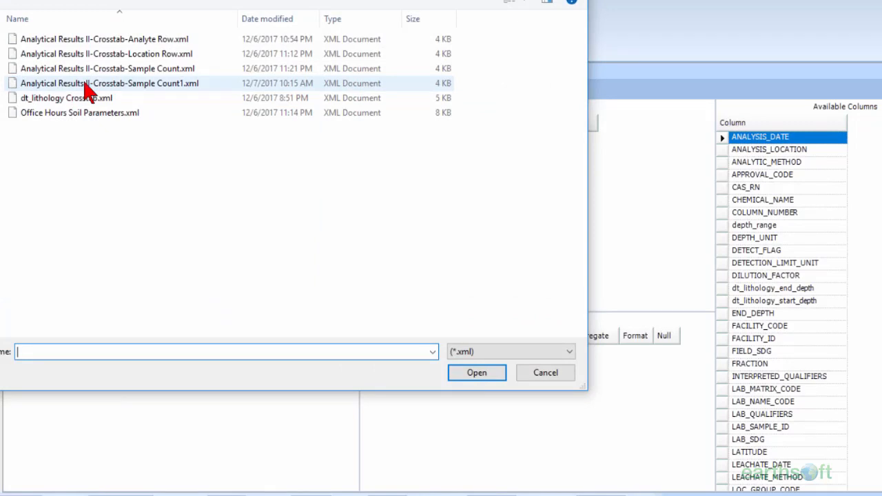
pyautogui.click(84, 83)
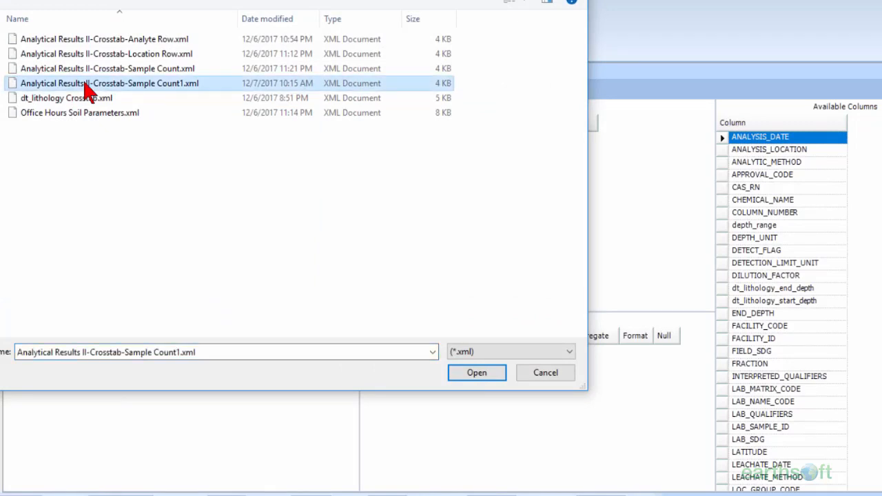
pyautogui.click(477, 374)
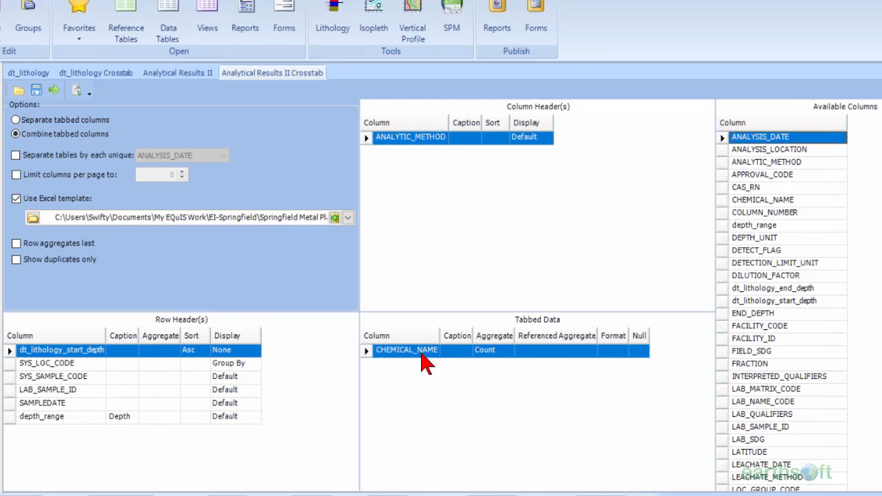
# - Review the CHEMICAL_NAME tabbed data and the dt_lithology_start_depth row header settings, and generate the crosstab
pyautogui.click(486, 353)
pyautogui.click(404, 353)
pyautogui.click(222, 362)
pyautogui.click(228, 351)
pyautogui.click(54, 91)
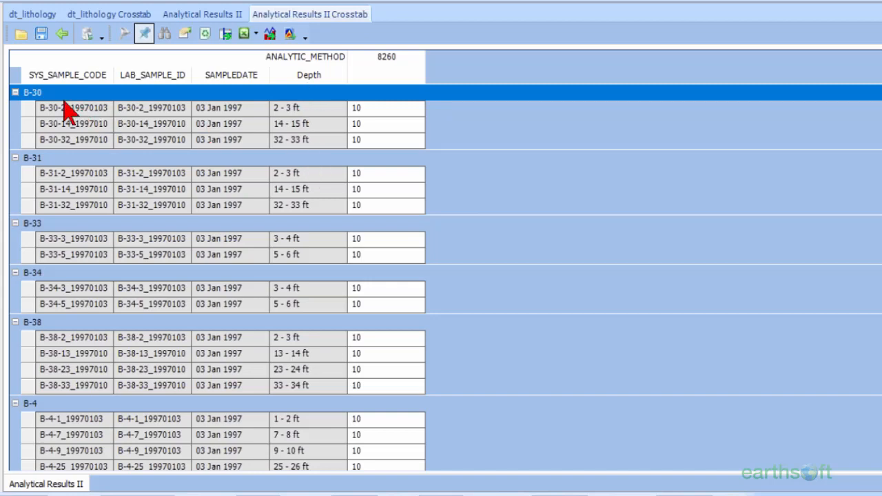
# - Set the display of the dt_lithology_start_depth row header to Default and regenerate the crosstab
pyautogui.click(62, 34)
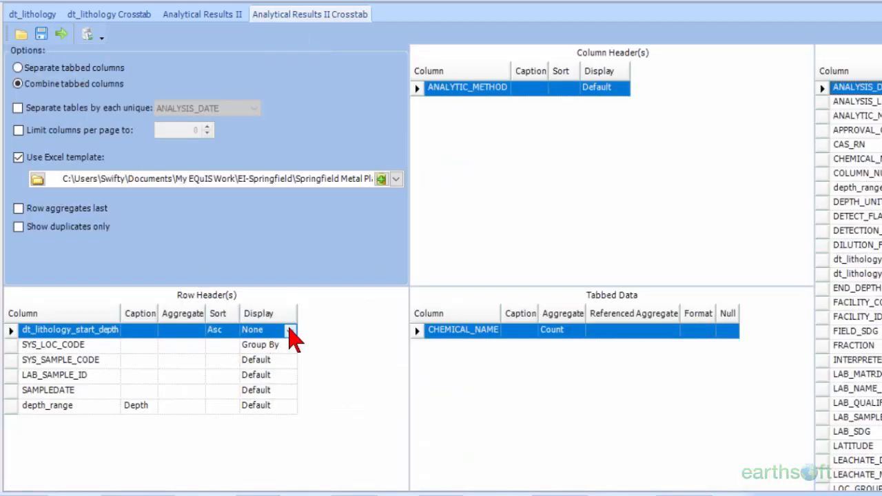
pyautogui.click(289, 330)
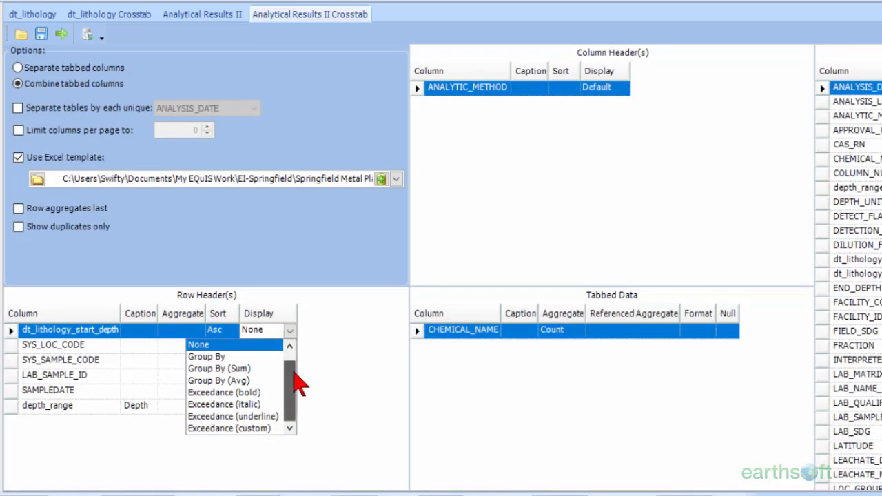
pyautogui.scroll(1, 298, 376)
pyautogui.click(263, 348)
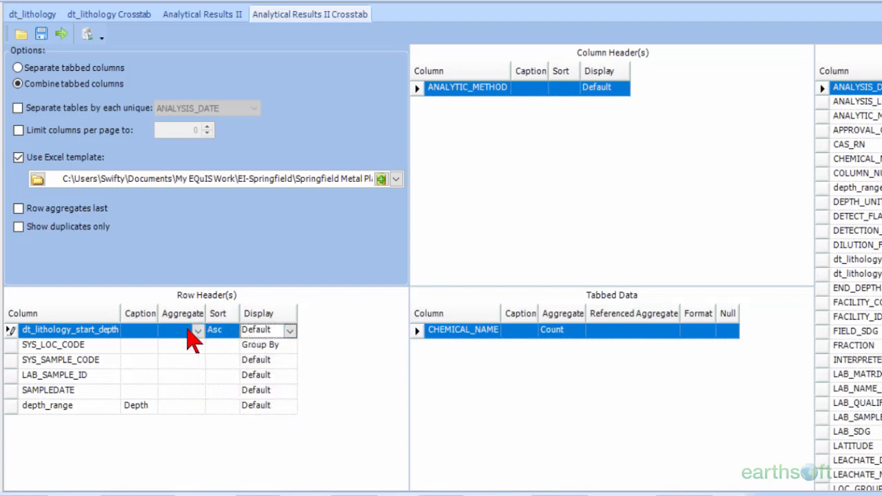
pyautogui.click(62, 35)
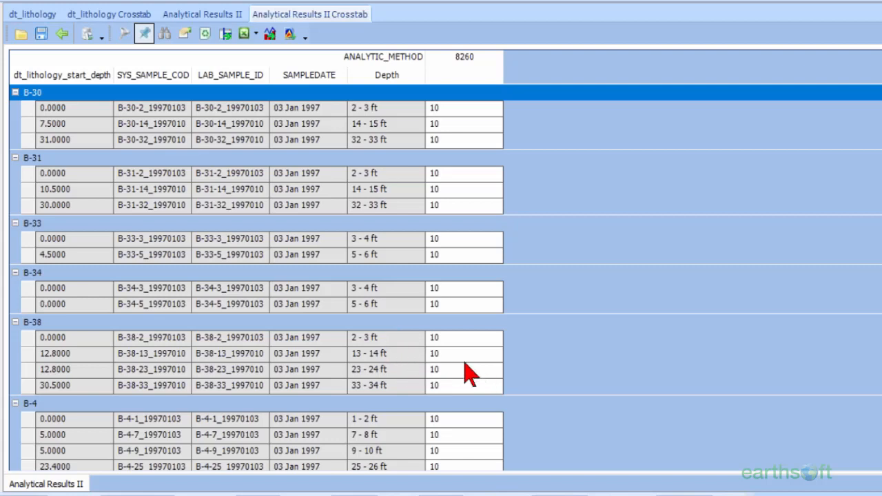
# - Set the display of the dt_lithology_start_depth row header to None, regenerate the crosstab and look through its rows
pyautogui.click(61, 34)
pyautogui.click(290, 330)
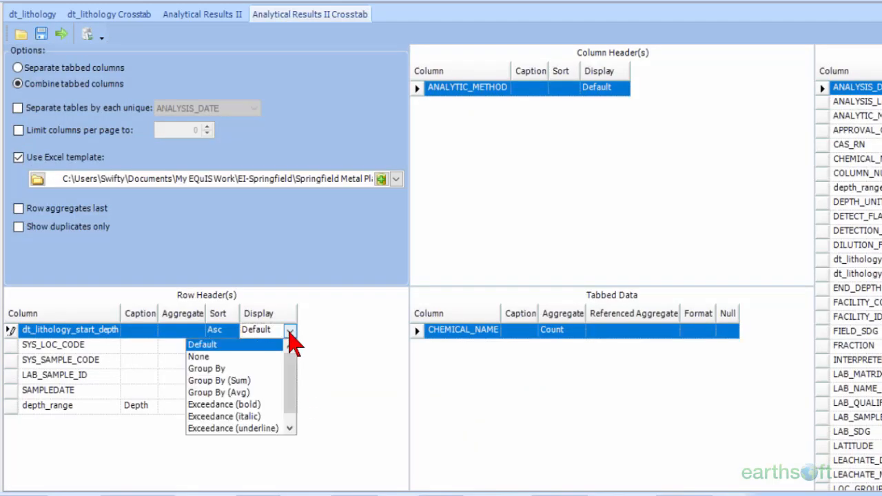
pyautogui.click(278, 356)
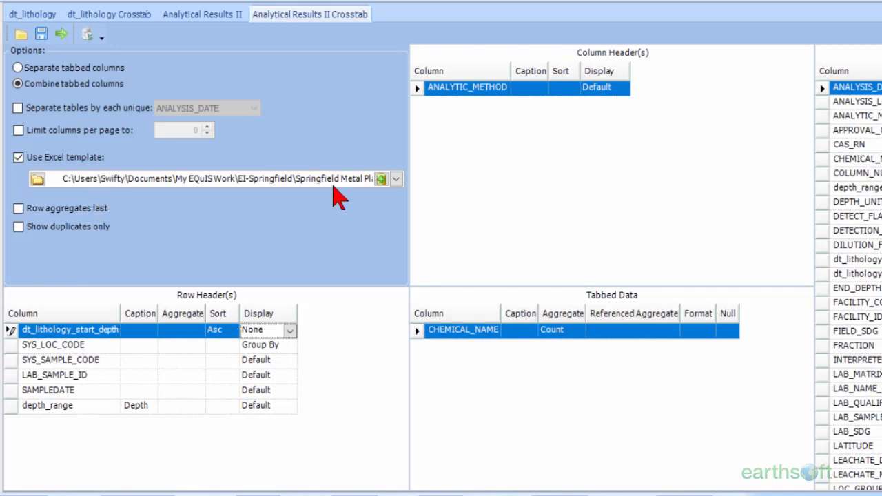
pyautogui.click(62, 34)
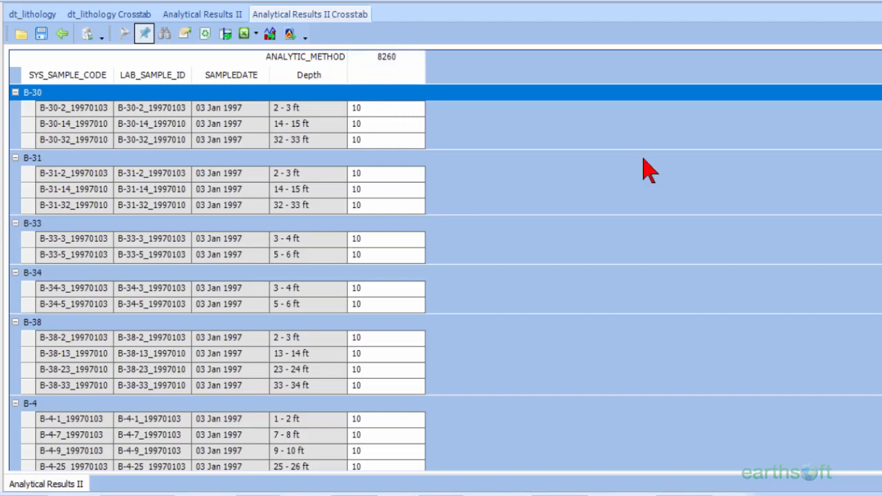
pyautogui.scroll(-6, 441, 275)
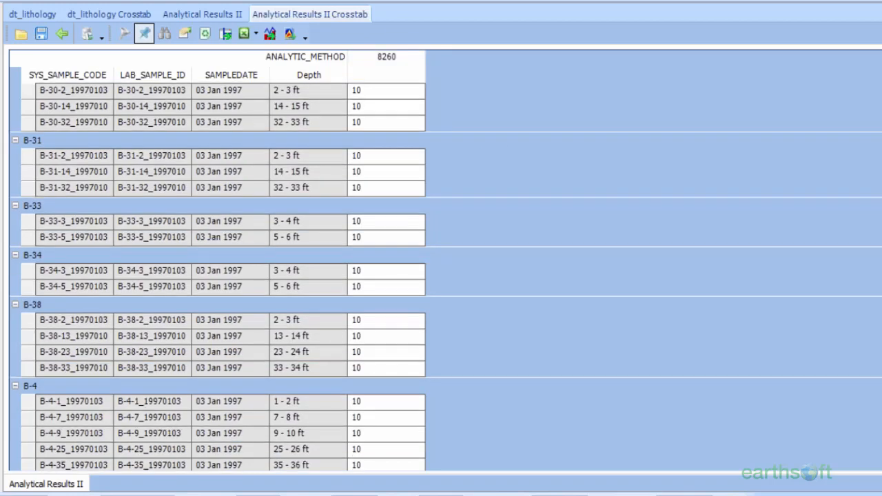
pyautogui.scroll(-2, 441, 276)
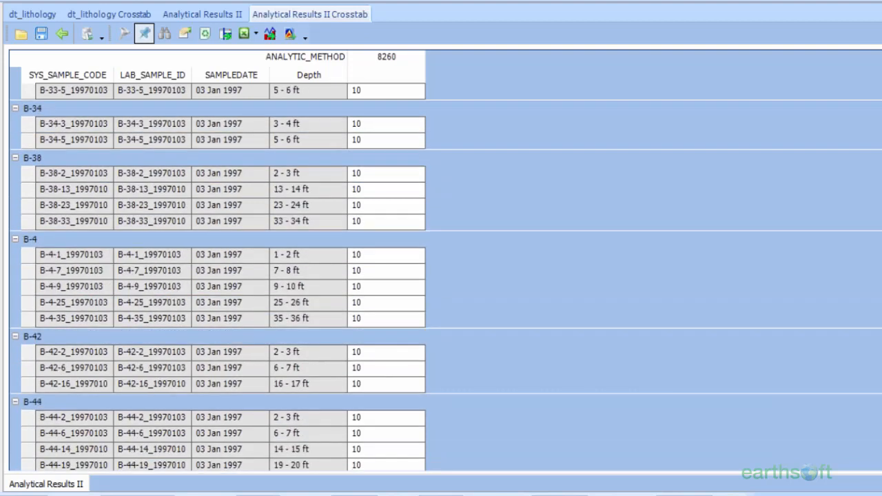
pyautogui.scroll(5, 441, 276)
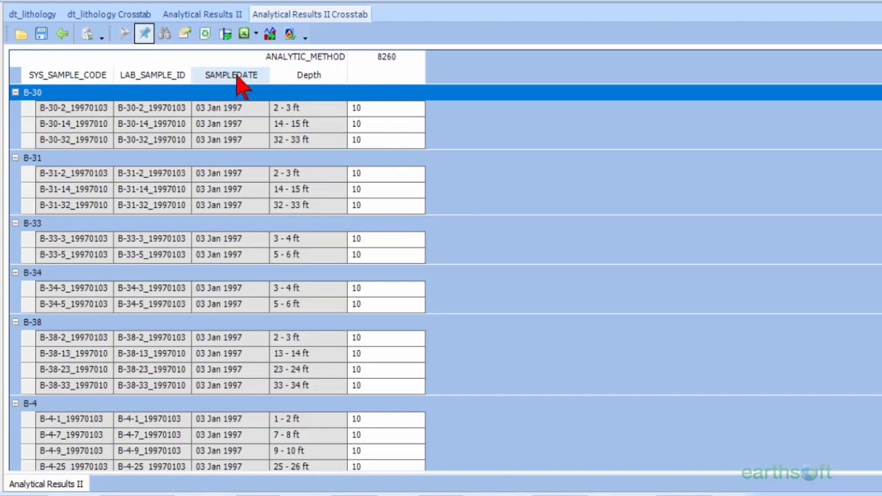
# - Return to the crosstab settings and select Crosstab_Example-Office Hours-ARII-Count1.xlt as the Excel template
pyautogui.click(62, 33)
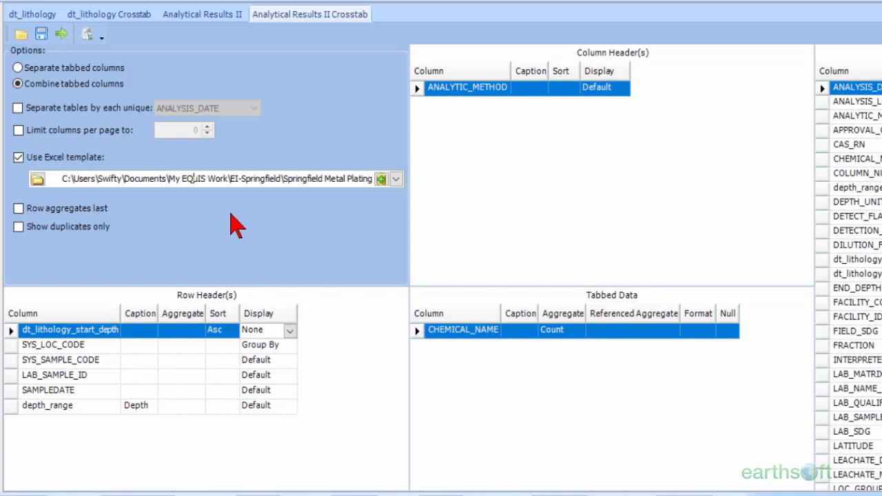
pyautogui.press('End')
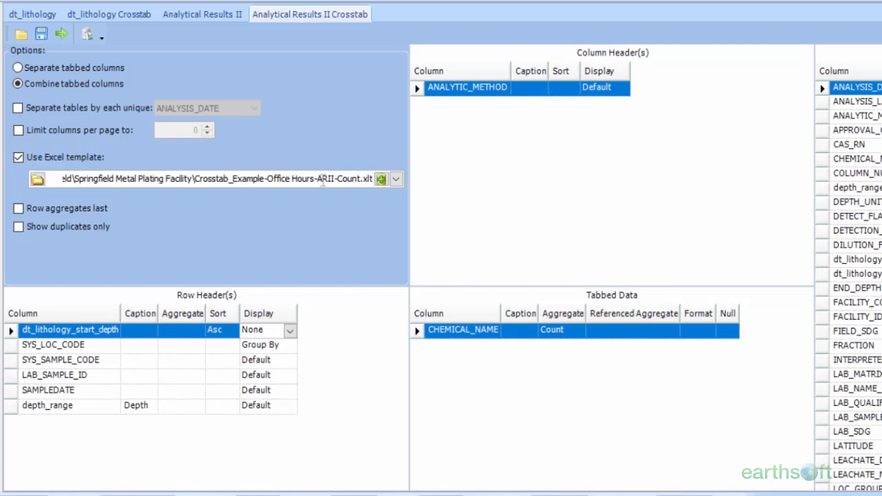
pyautogui.click(38, 179)
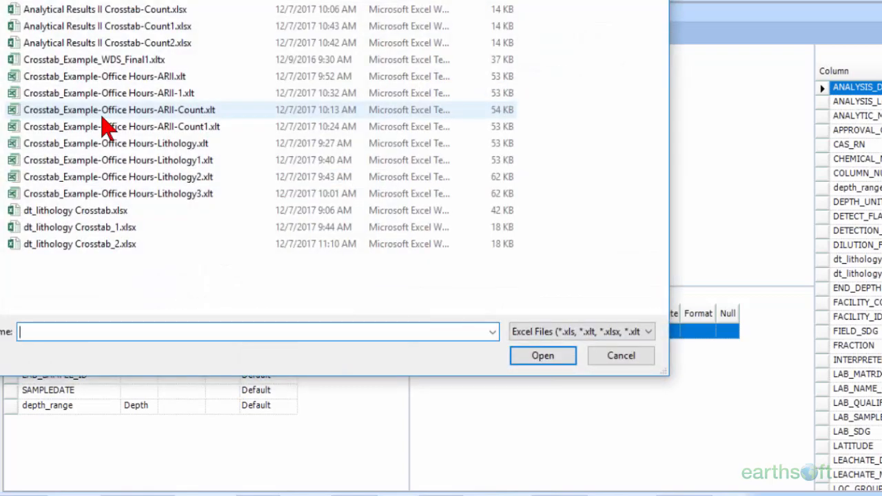
pyautogui.click(141, 127)
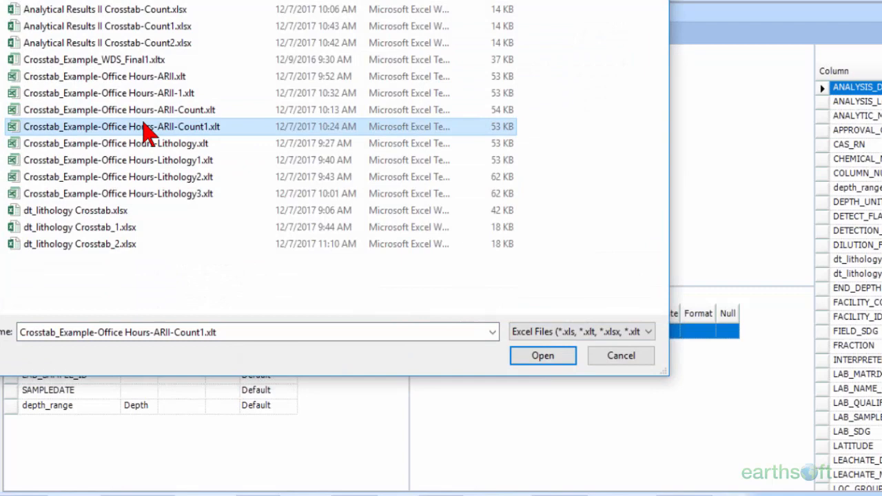
pyautogui.click(540, 357)
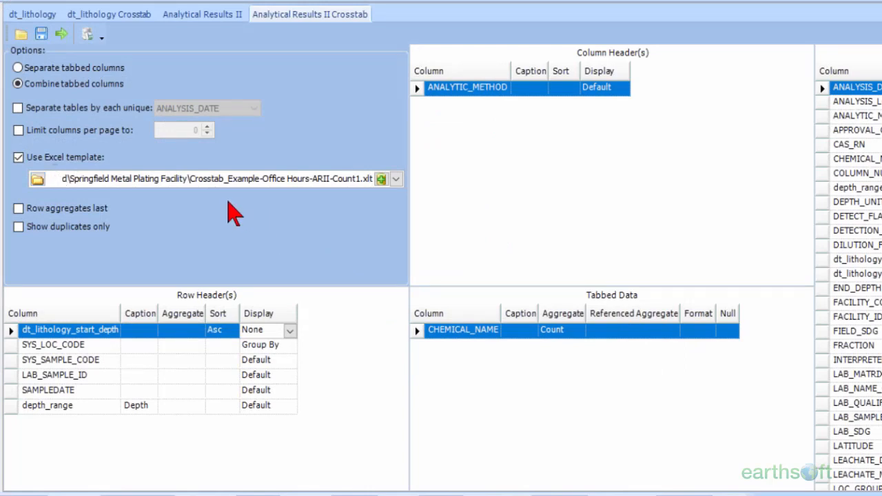
# - Generate the Analytical Results II crosstab and export it to Excel, replacing the existing Analytical Results II Crosstab-Count2.xlsx
pyautogui.click(60, 34)
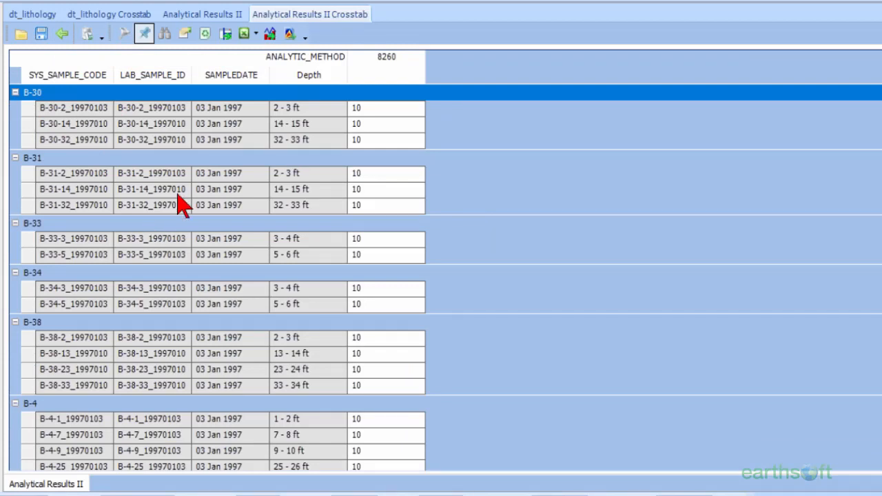
pyautogui.click(242, 31)
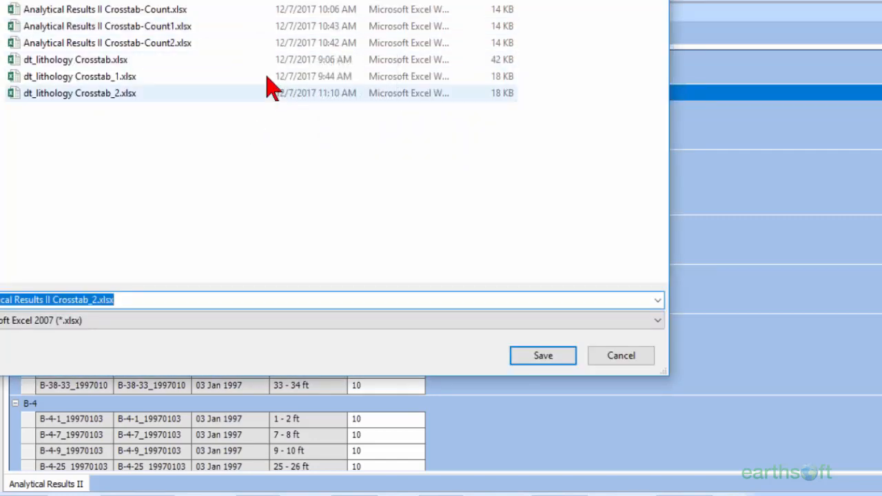
pyautogui.click(182, 46)
pyautogui.click(533, 355)
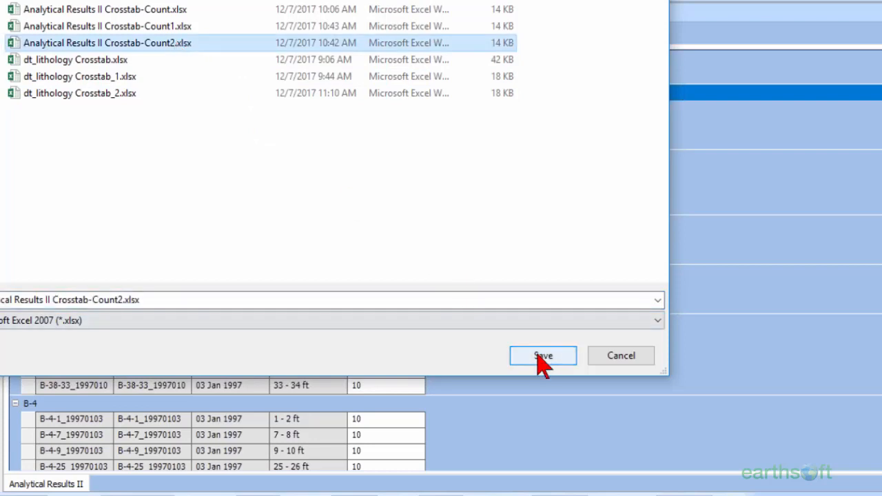
pyautogui.click(517, 223)
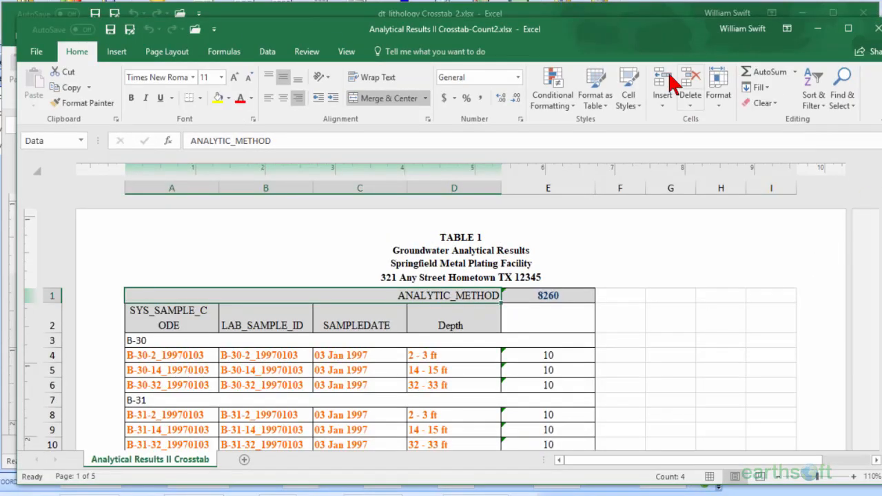
# - Maximize the exported workbook and slightly widen column A, which holds the sample codes
pyautogui.click(853, 31)
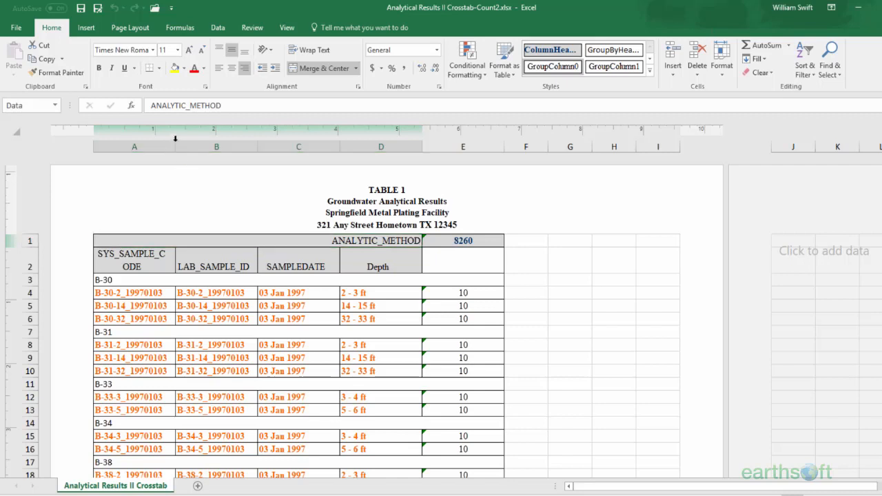
pyautogui.moveTo(176, 140); pyautogui.dragTo(191, 147)
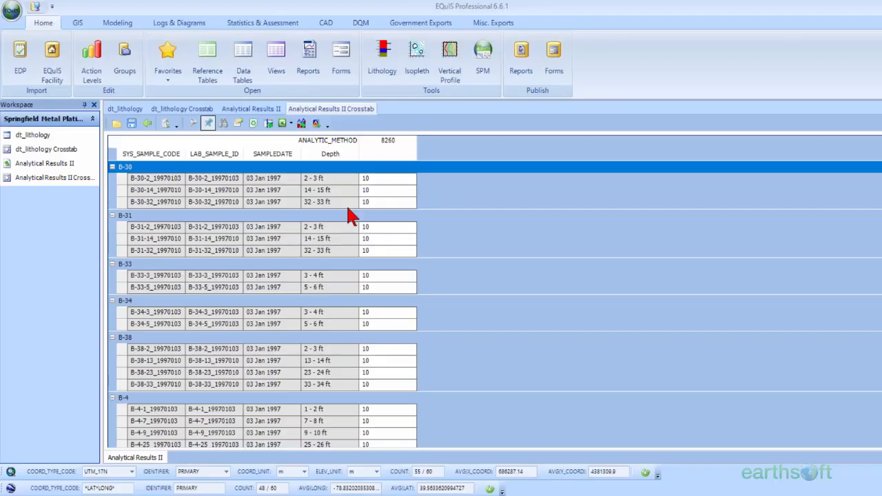
# - Create another crosstab from the Analytical Results II report and load the Analytical Results II-Crosstab-Location Row.xml configuration
pyautogui.click(252, 110)
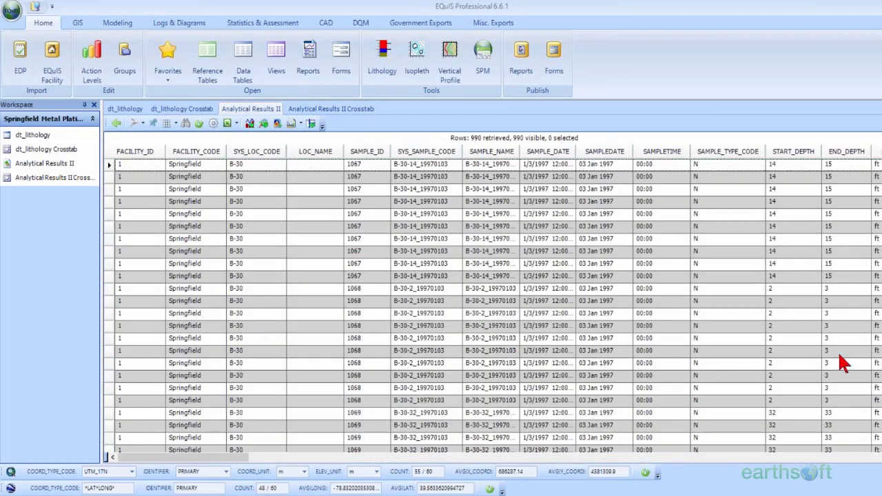
pyautogui.click(340, 110)
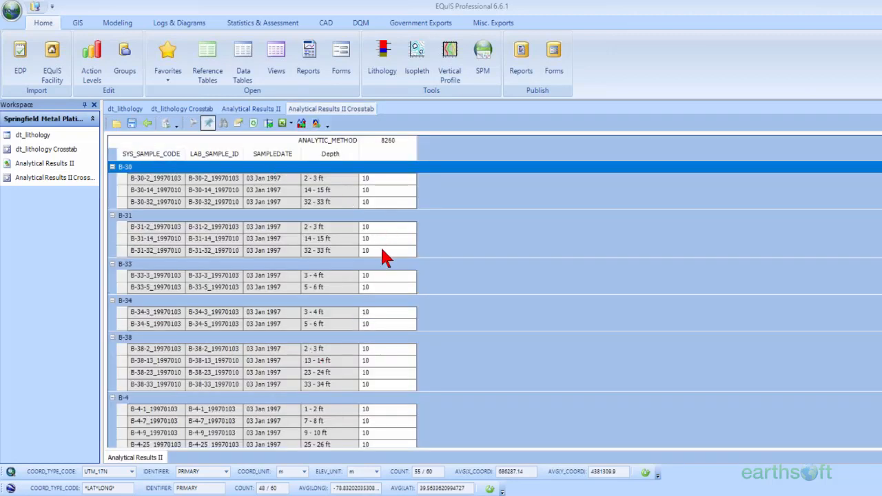
pyautogui.click(261, 111)
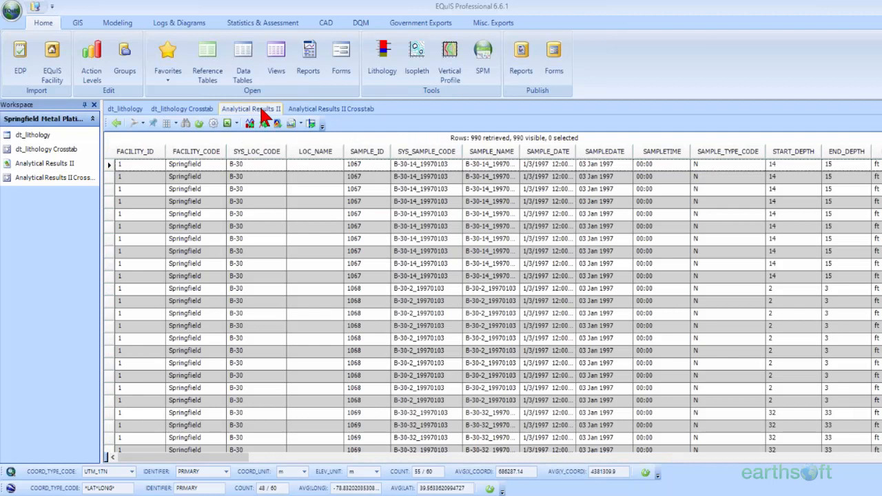
pyautogui.click(310, 125)
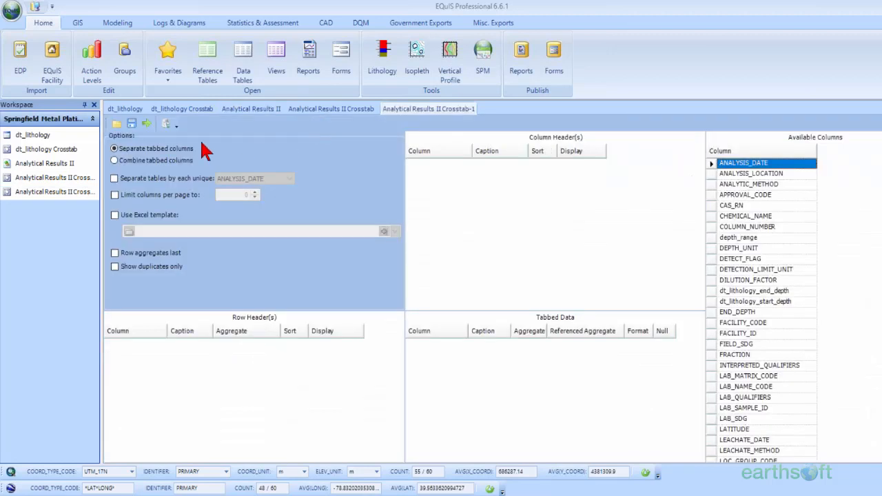
pyautogui.click(117, 125)
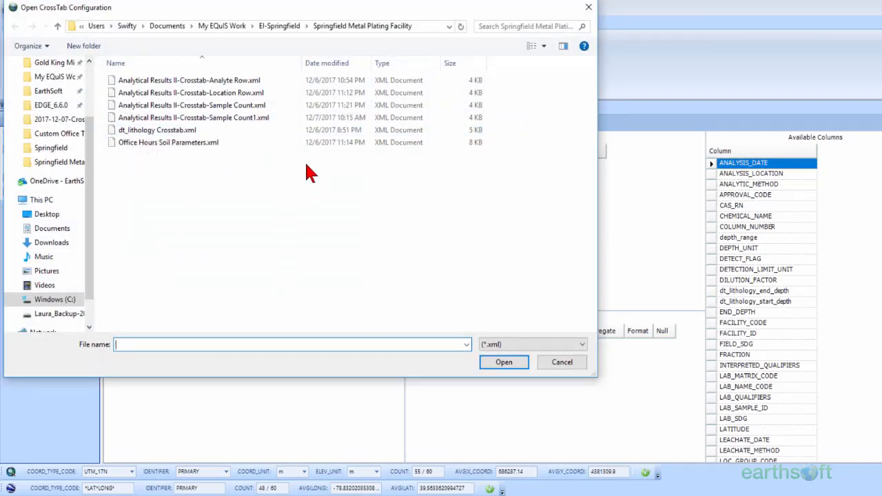
pyautogui.click(244, 91)
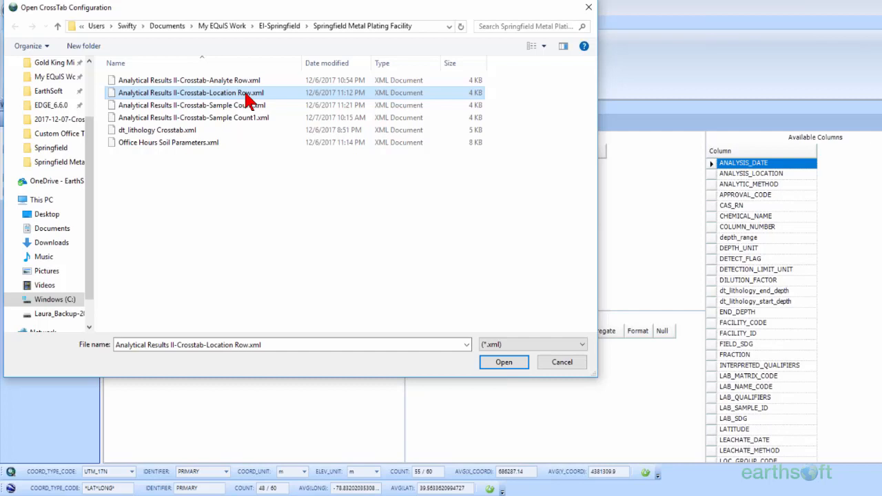
pyautogui.click(500, 364)
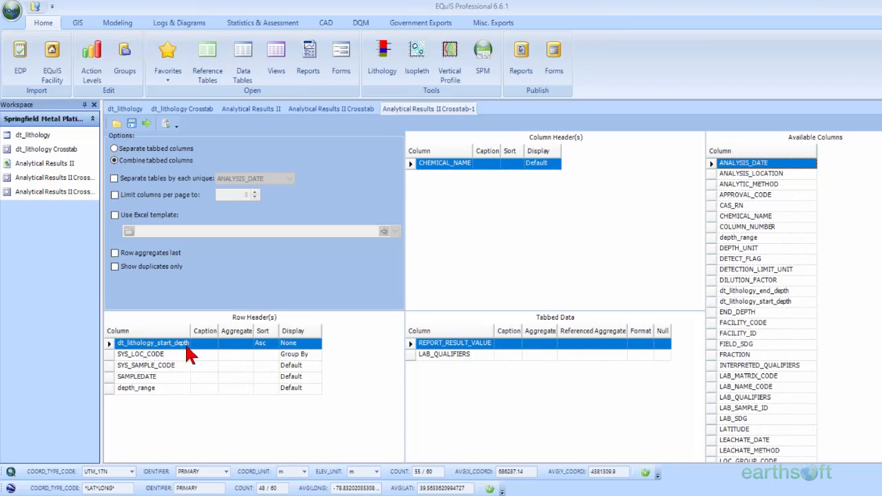
# - Check the sort of dt_lithology_start_depth and the display of SYS_LOC_CODE in the row headers and generate the crosstab
pyautogui.click(261, 345)
pyautogui.click(294, 356)
pyautogui.click(147, 127)
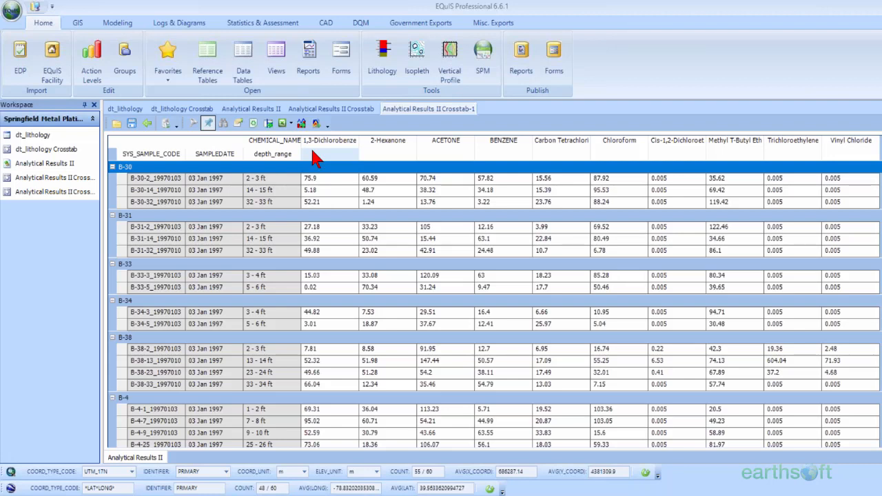
# - Return to the crosstab settings, enable the Excel template option and select Crosstab_Example-Office Hours-ARII-1.xlt
pyautogui.click(147, 124)
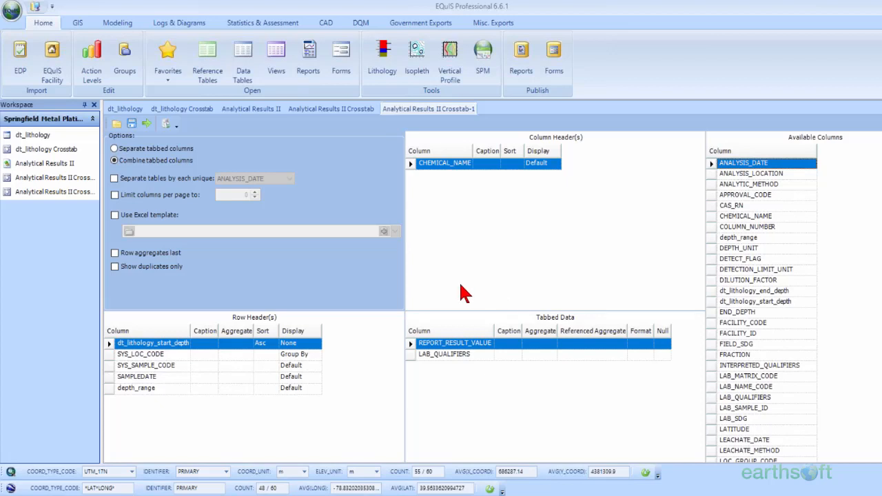
pyautogui.click(115, 215)
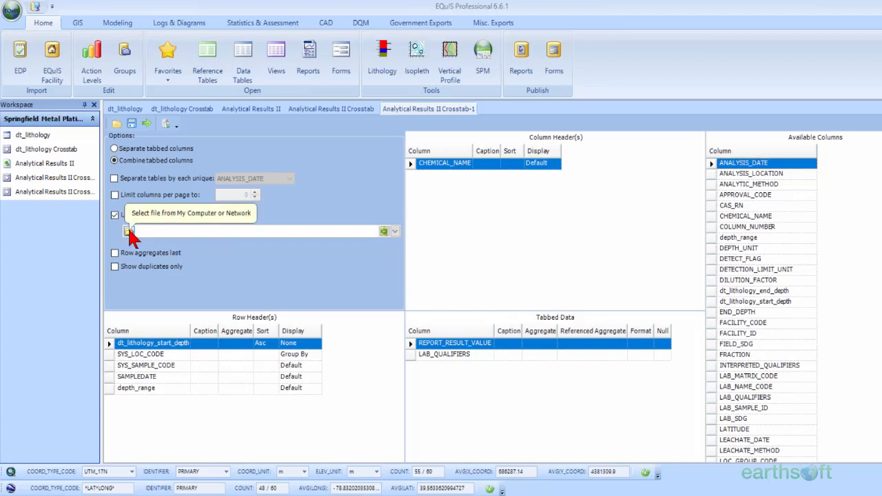
pyautogui.click(128, 231)
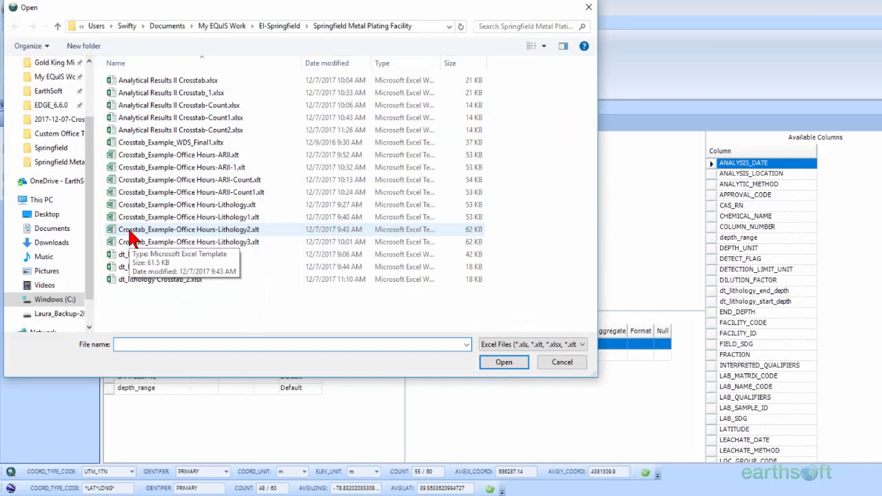
pyautogui.click(226, 167)
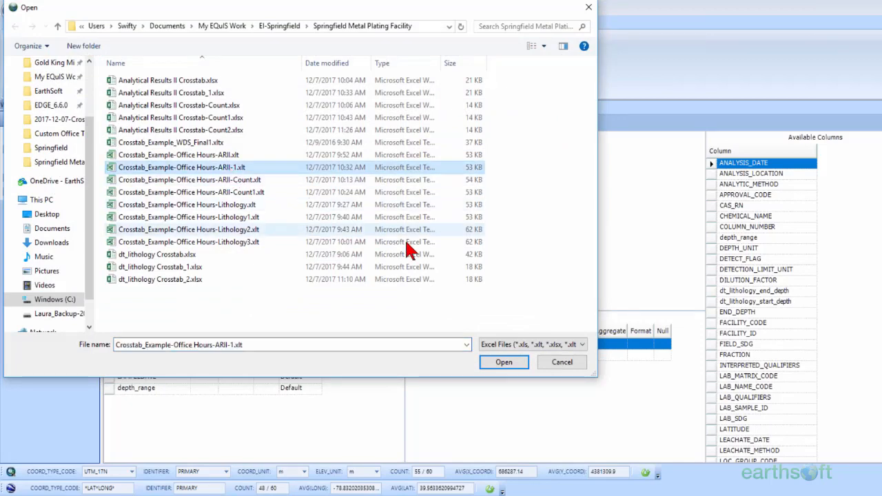
pyautogui.click(503, 363)
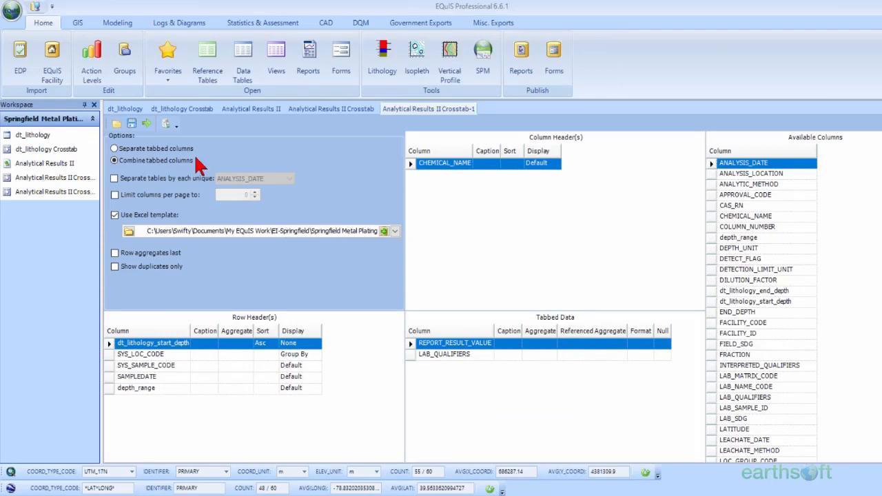
# - Generate the crosstab and export it to Excel, replacing the existing Analytical Results II Crosstab_1.xlsx
pyautogui.click(146, 125)
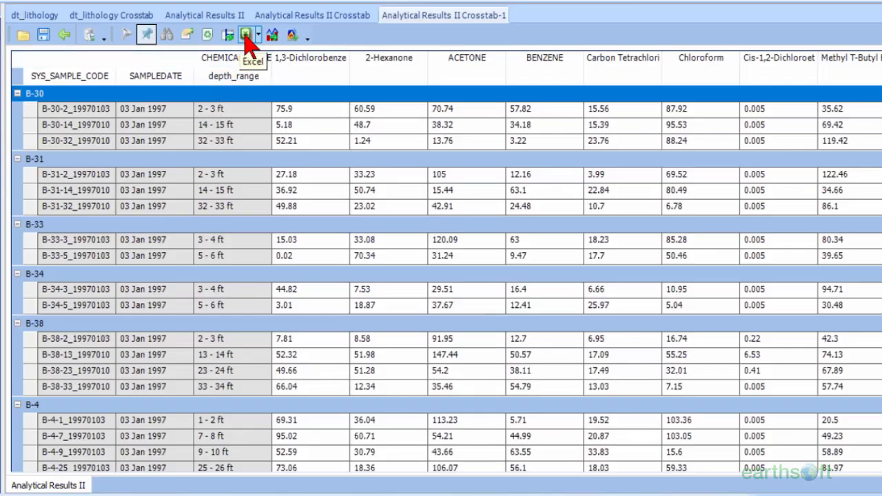
pyautogui.click(246, 35)
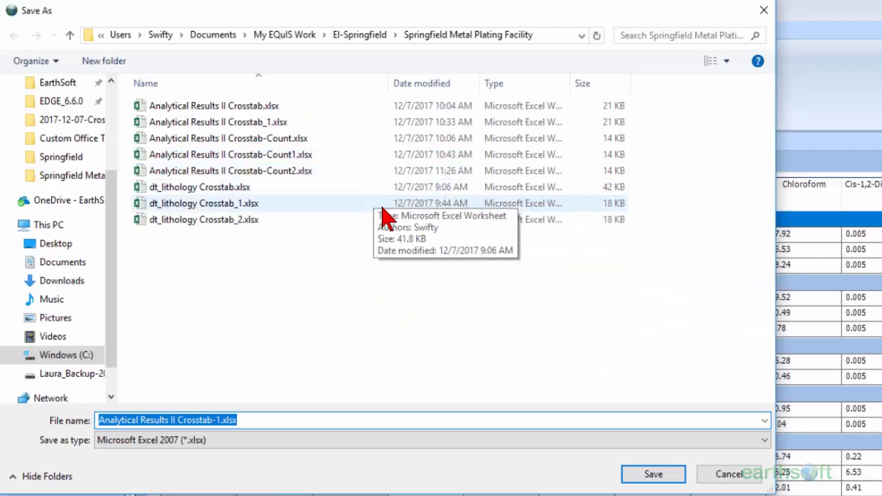
pyautogui.click(290, 127)
pyautogui.click(667, 477)
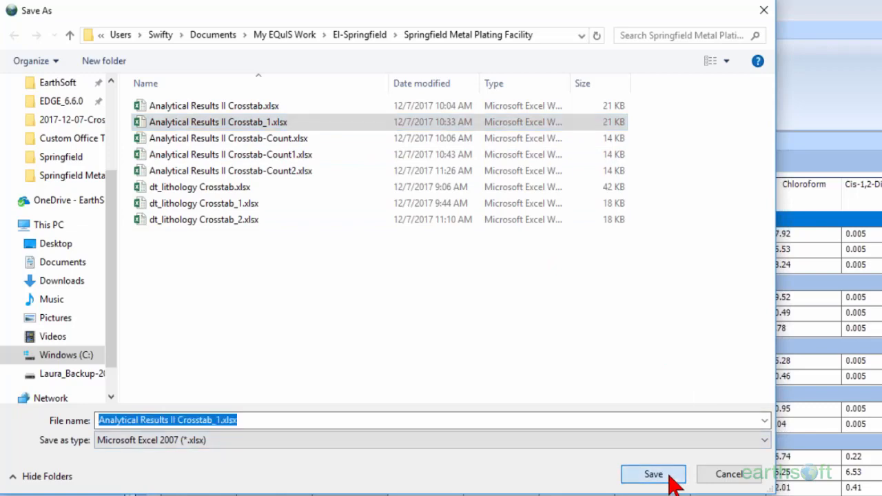
pyautogui.click(642, 343)
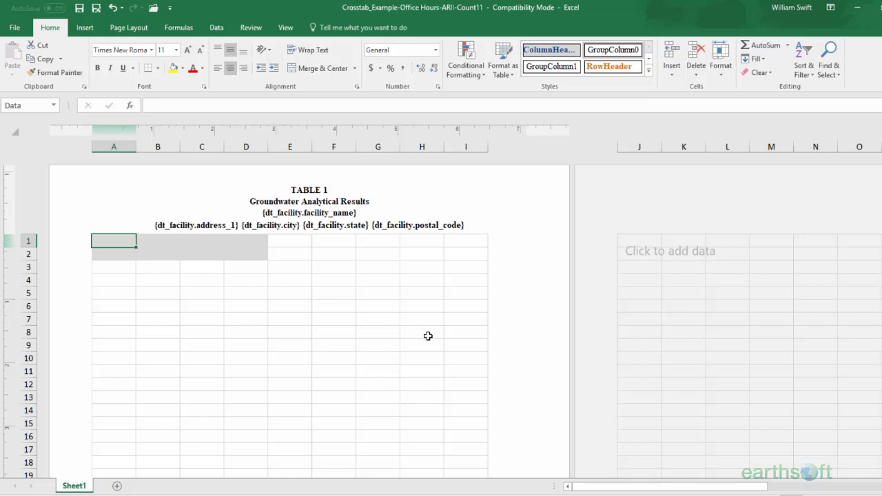
# - In the Excel template's page header, replace the word "Groundwater" with "Soil" so the title reads "Soil Analytical Results"
pyautogui.click(301, 203)
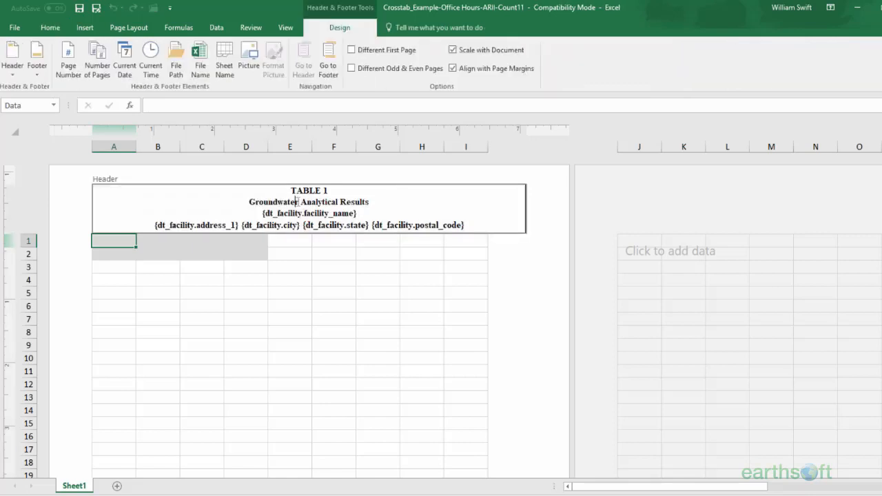
pyautogui.moveTo(299, 202); pyautogui.dragTo(249, 202)
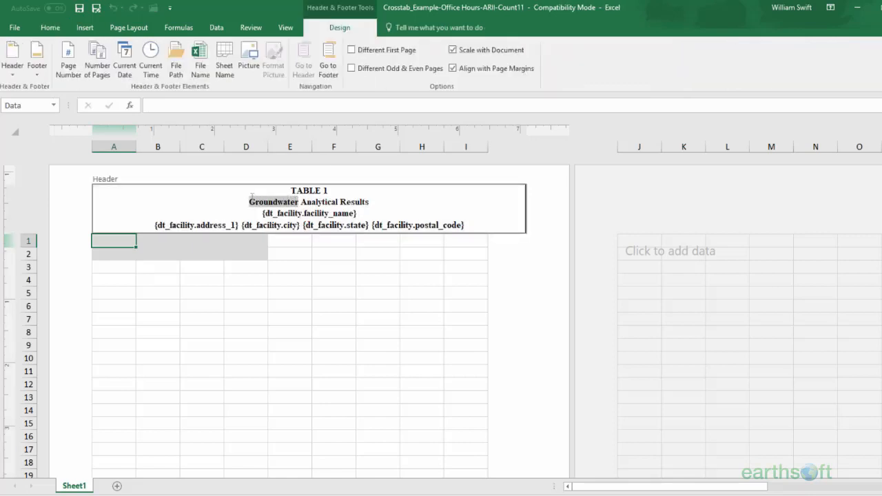
pyautogui.write('Soil')
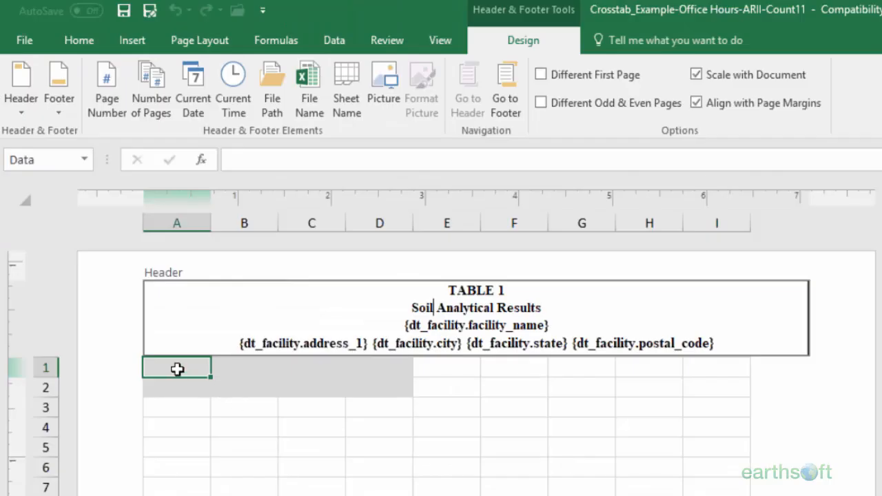
pyautogui.click(177, 369)
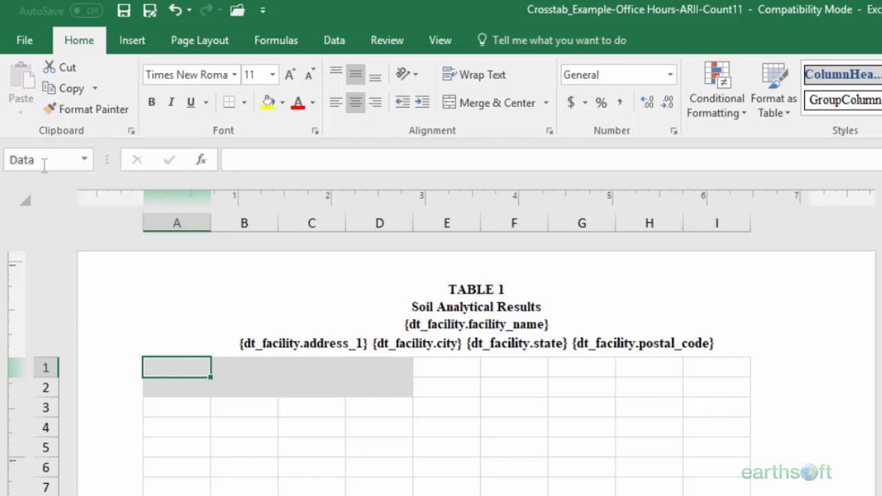
# - Check in the Name Manager which cell the template's Data name refers to
pyautogui.click(152, 42)
pyautogui.click(199, 41)
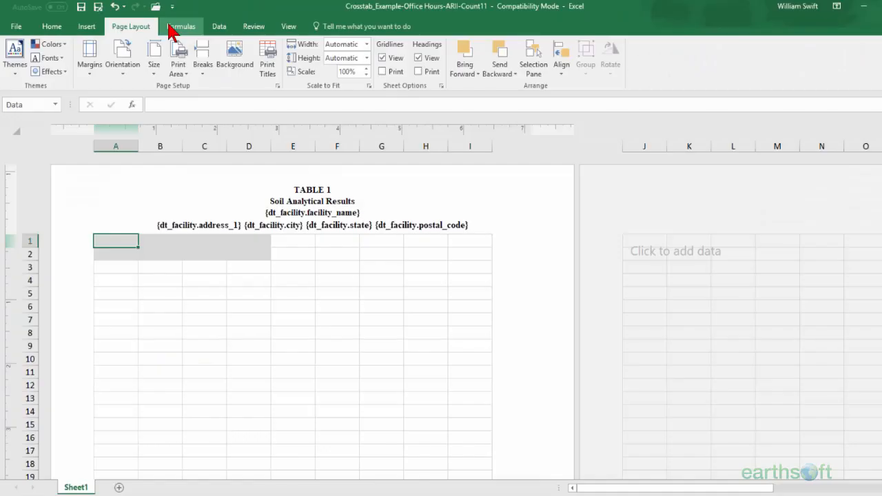
pyautogui.click(276, 40)
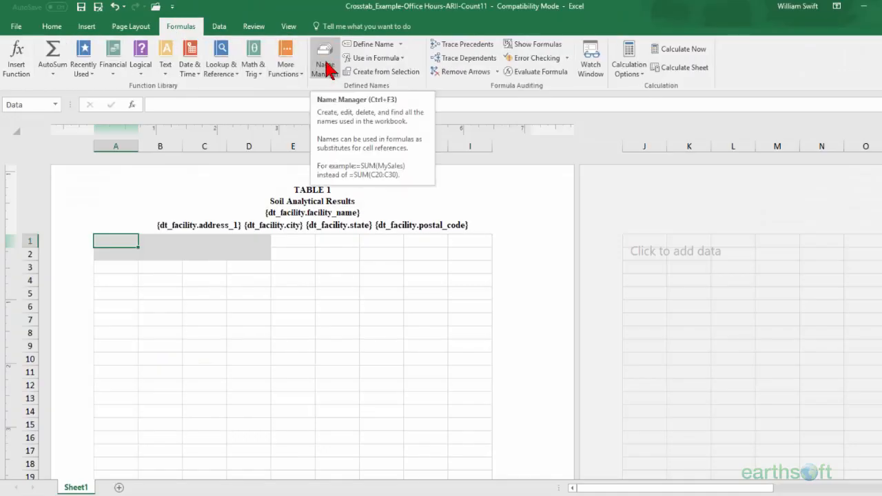
pyautogui.click(325, 65)
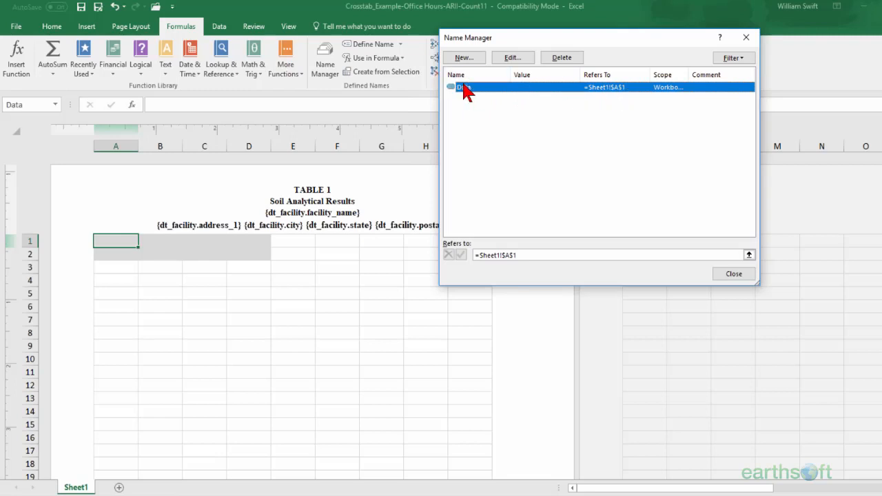
pyautogui.click(729, 276)
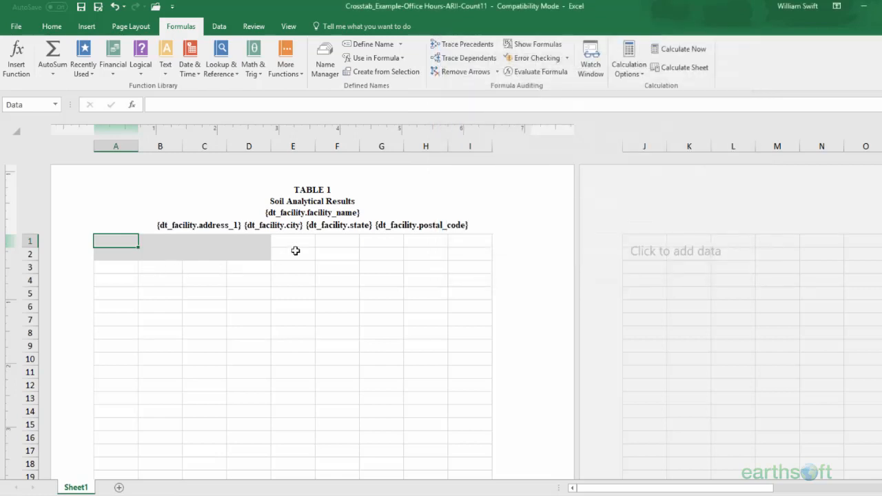
pyautogui.moveTo(881, 277)
pyautogui.mouseDown()
pyautogui.moveTo(881, 286)
pyautogui.moveTo(881, 273)
pyautogui.mouseUp()
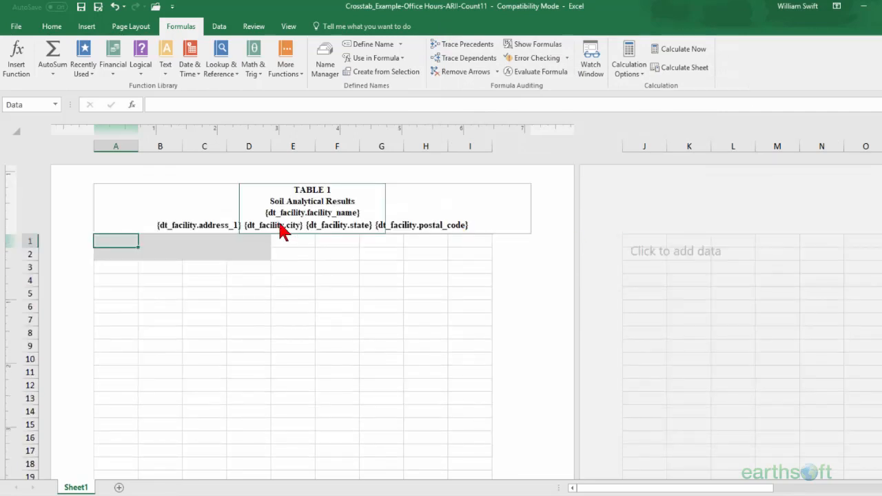
# - Open the template's ColumnHeader cell style for modification and switch the crosstab in EQuIS back to its settings for comparison
pyautogui.click(57, 27)
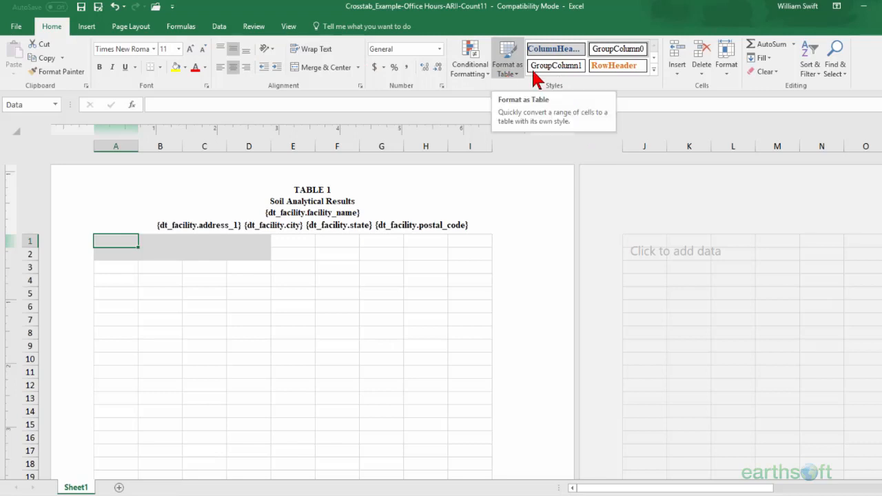
pyautogui.rightClick(565, 49)
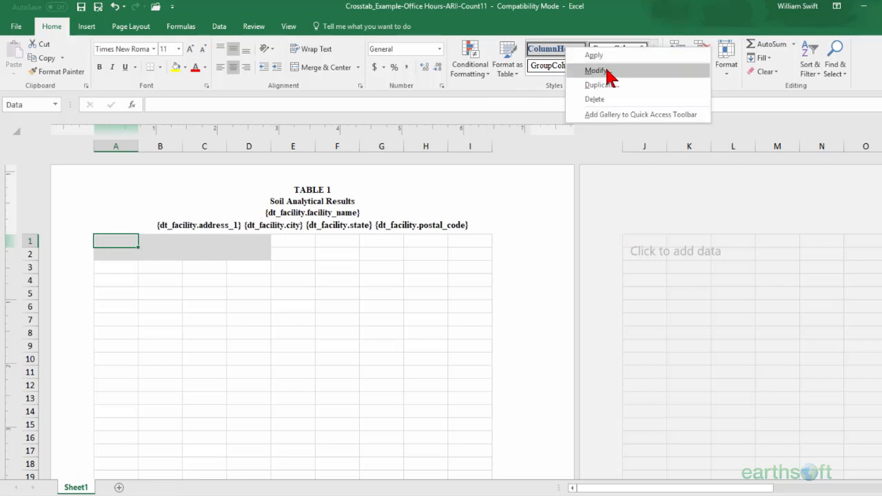
pyautogui.click(606, 70)
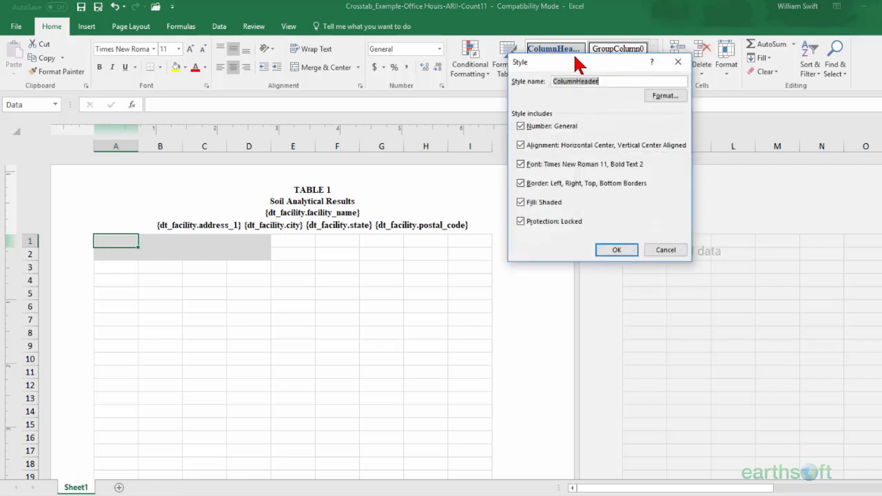
pyautogui.moveTo(575, 58); pyautogui.dragTo(532, 127)
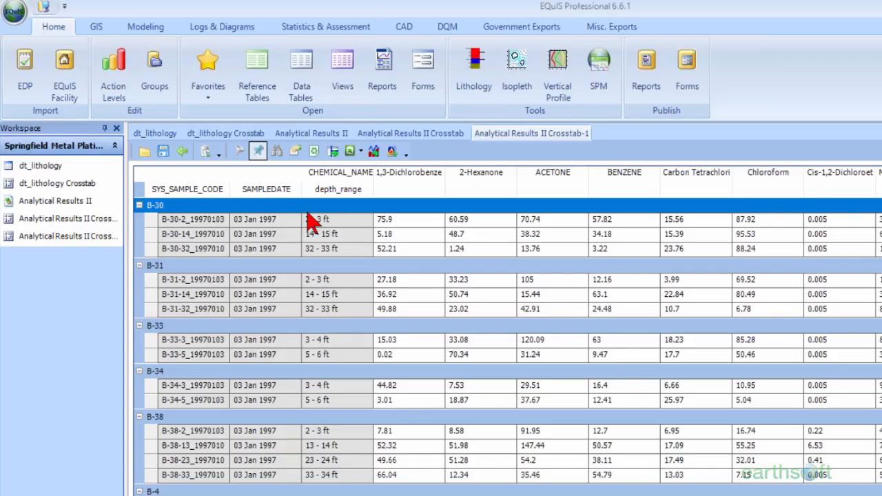
pyautogui.click(187, 152)
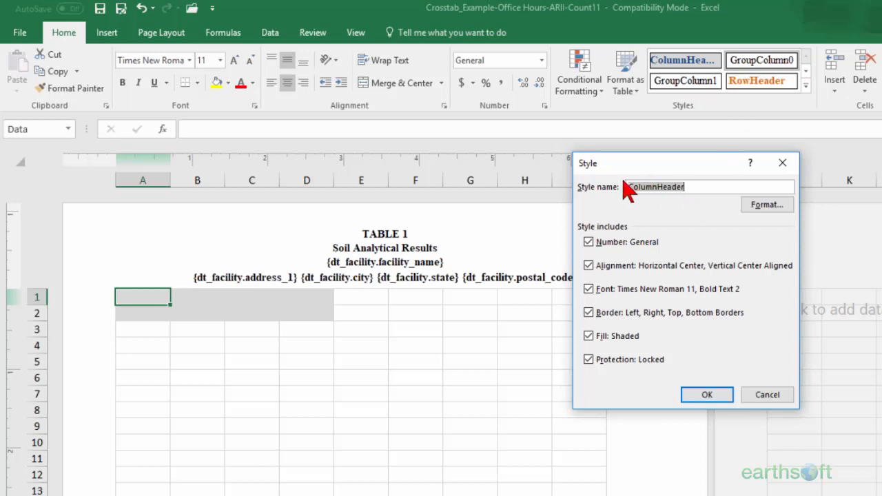
# - Examine the font and alignment settings in the ColumnHeader style's cell format and accept them
pyautogui.click(769, 205)
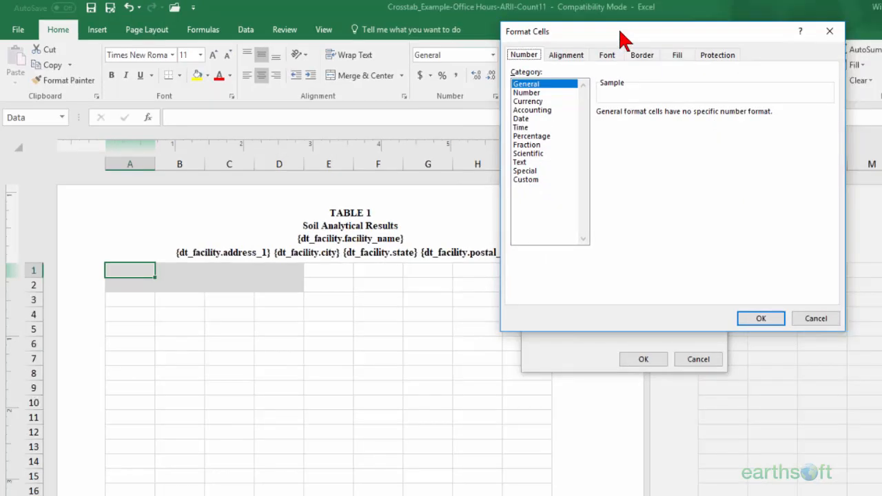
pyautogui.moveTo(677, 36); pyautogui.dragTo(661, 47)
pyautogui.moveTo(600, 48); pyautogui.dragTo(281, 153)
pyautogui.click(265, 169)
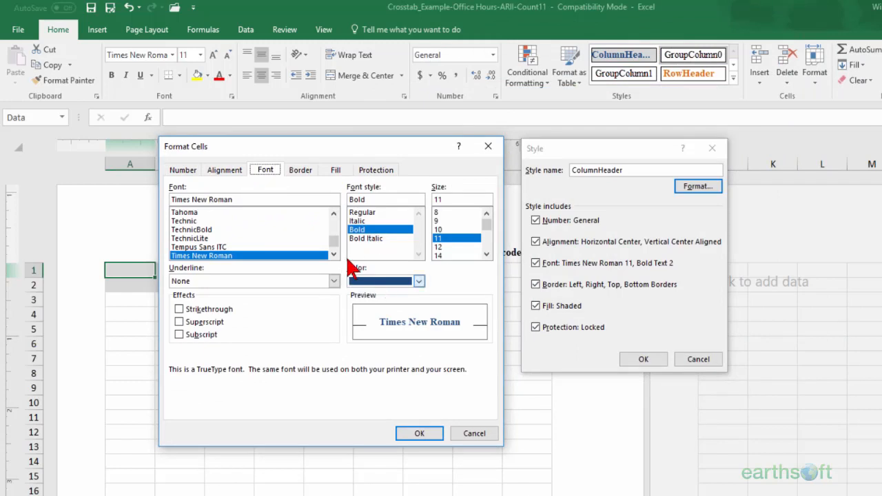
pyautogui.click(225, 173)
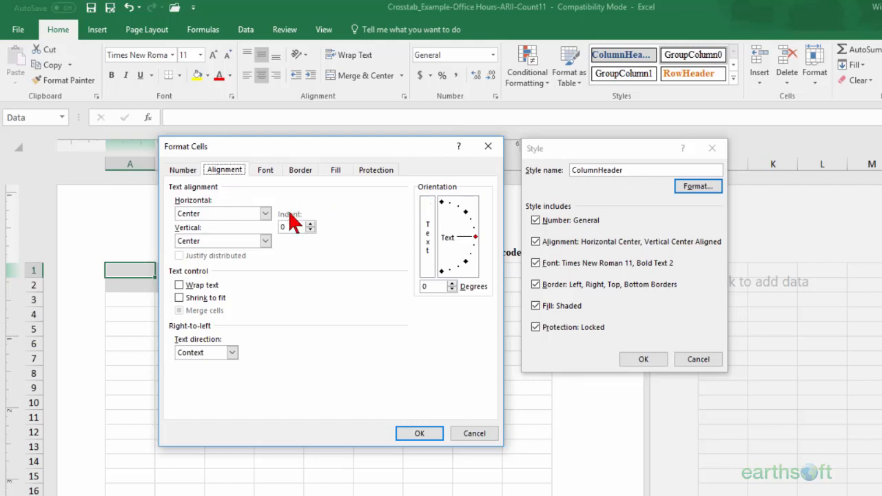
pyautogui.click(422, 434)
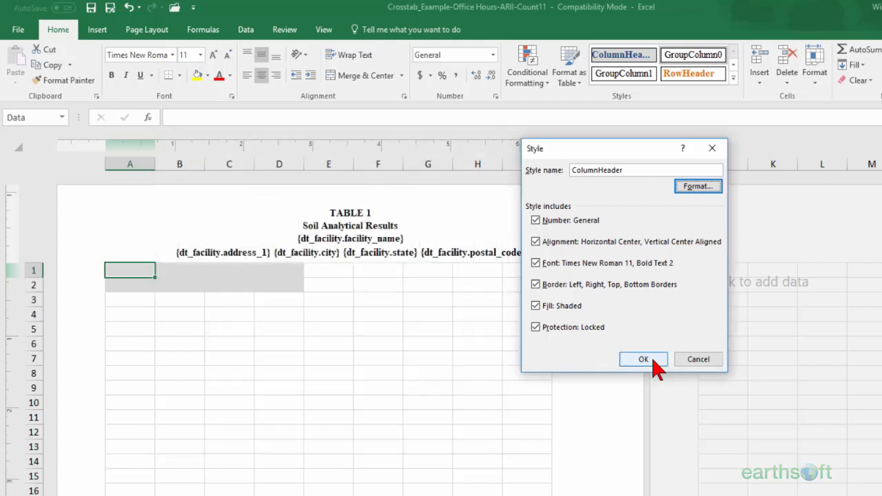
# - Cancel the ColumnHeader style modification and duplicate the Normal cell style under the name Normal 2
pyautogui.click(696, 360)
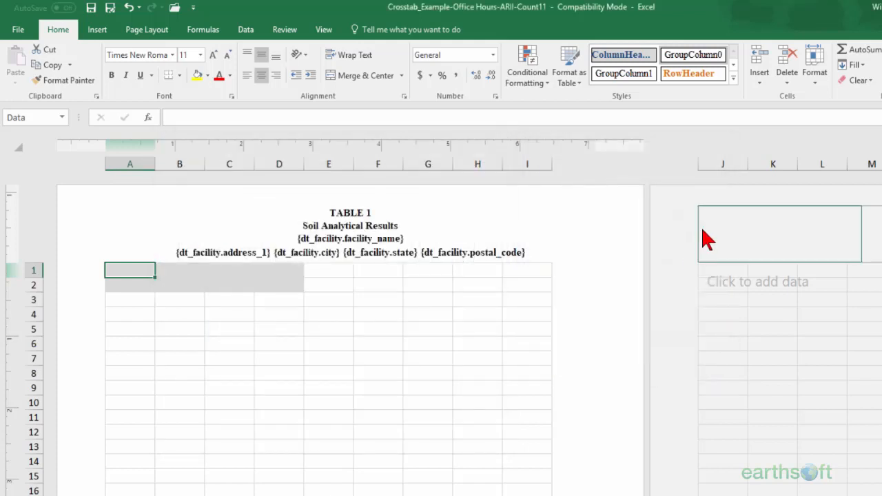
pyautogui.click(733, 65)
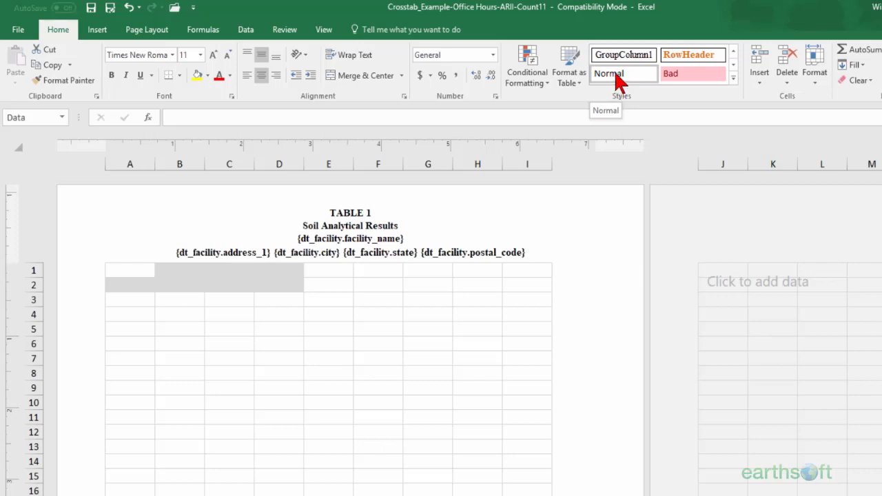
pyautogui.rightClick(616, 76)
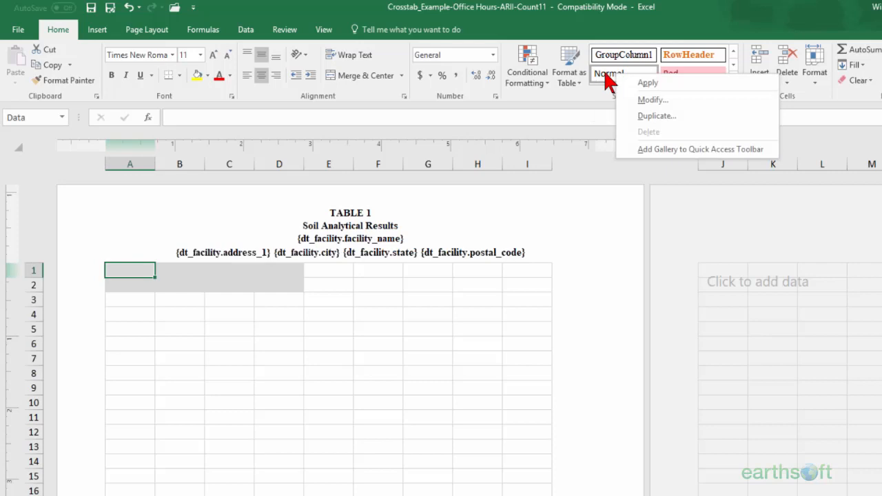
pyautogui.click(654, 116)
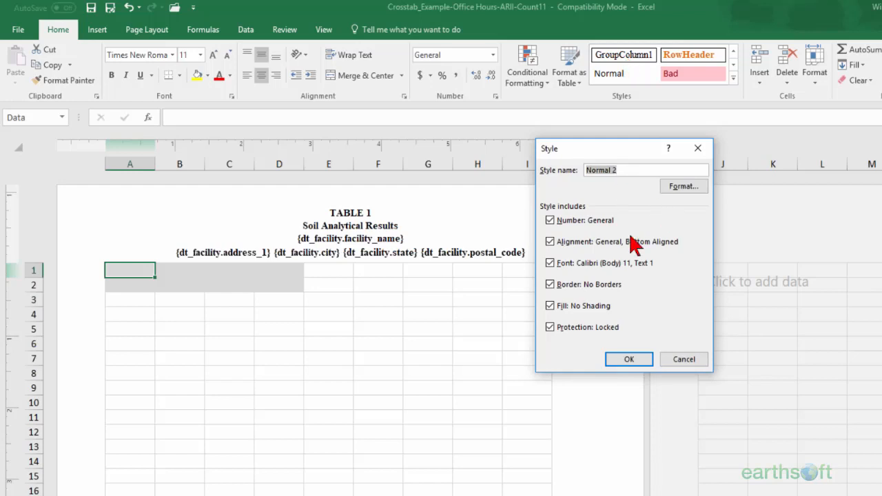
pyautogui.click(629, 364)
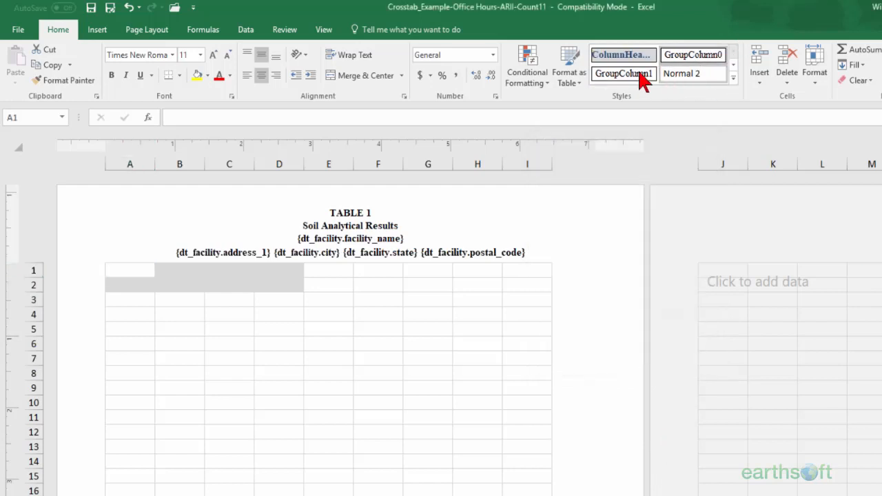
# - Apply the GroupColumn1 cell style to cell A1, the template's Data cell
pyautogui.click(733, 64)
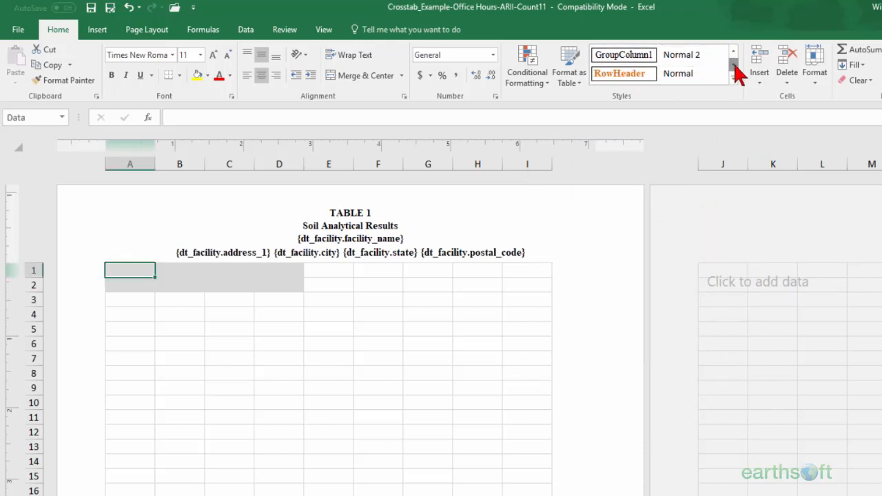
pyautogui.click(628, 57)
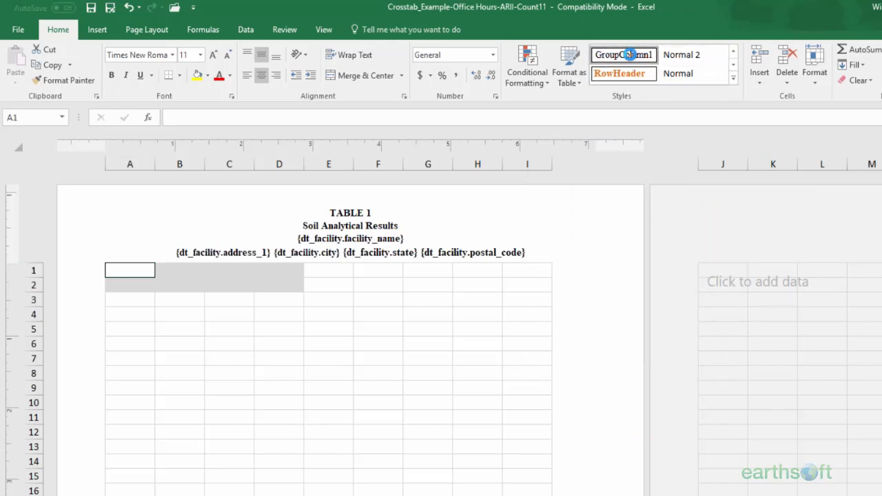
pyautogui.click(733, 53)
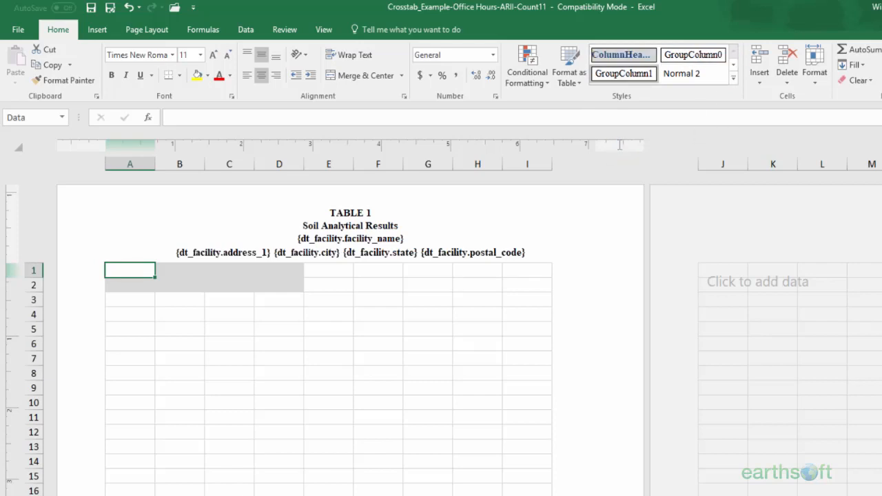
# - Examine the conditional formatting rule types and the conditions of "Format only cells that contain" without creating a rule
pyautogui.click(547, 80)
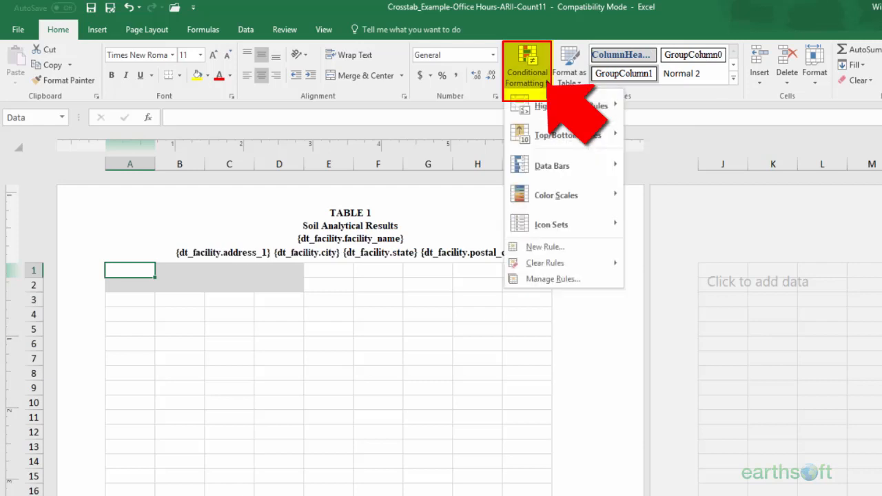
pyautogui.click(571, 281)
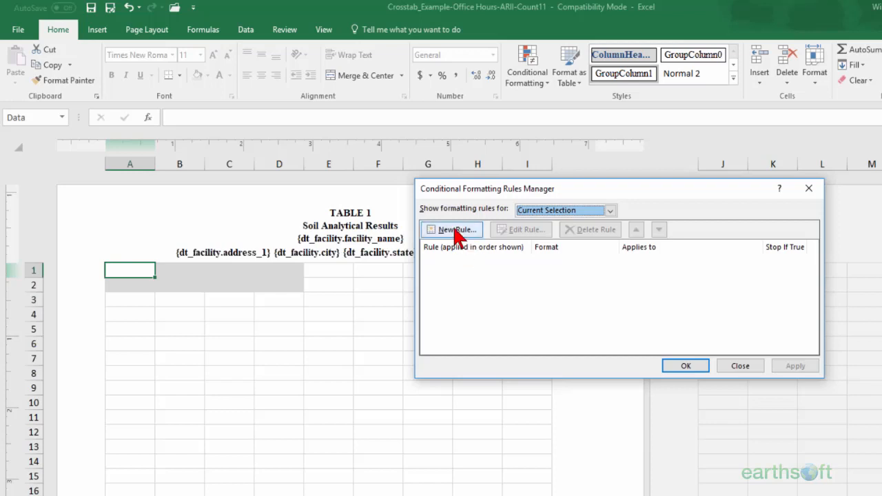
pyautogui.click(455, 231)
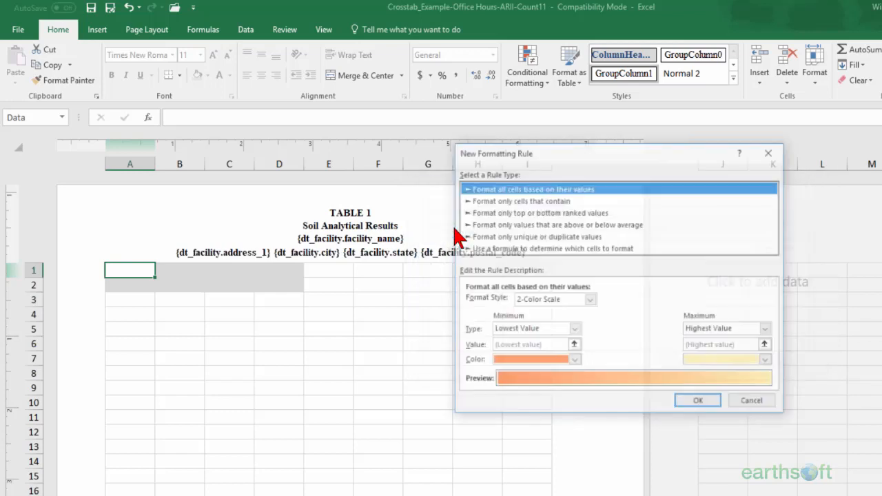
pyautogui.click(508, 201)
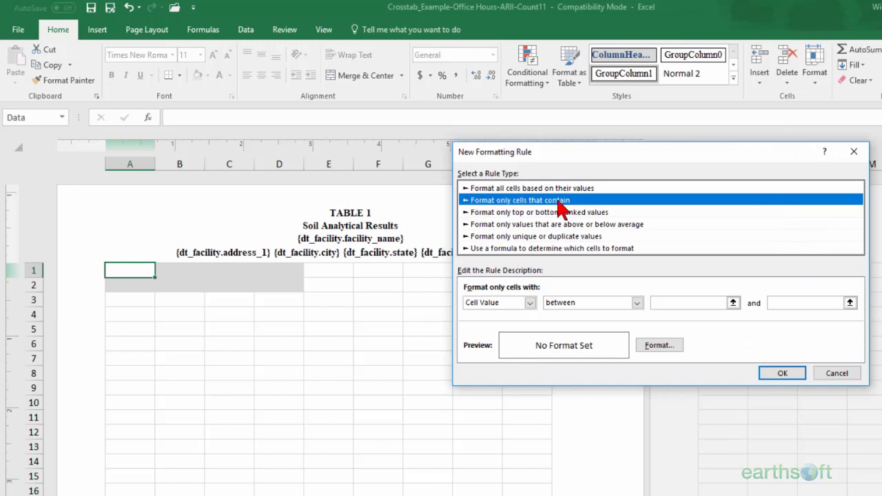
pyautogui.click(532, 303)
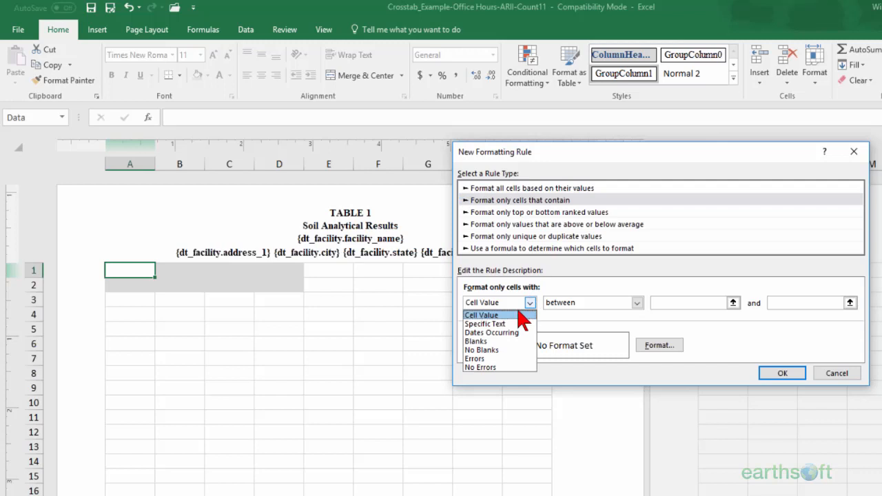
pyautogui.click(834, 373)
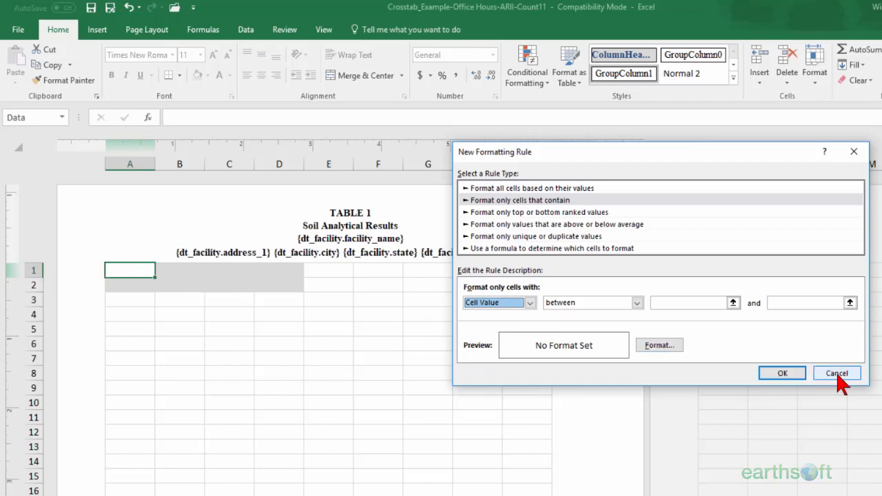
pyautogui.click(815, 376)
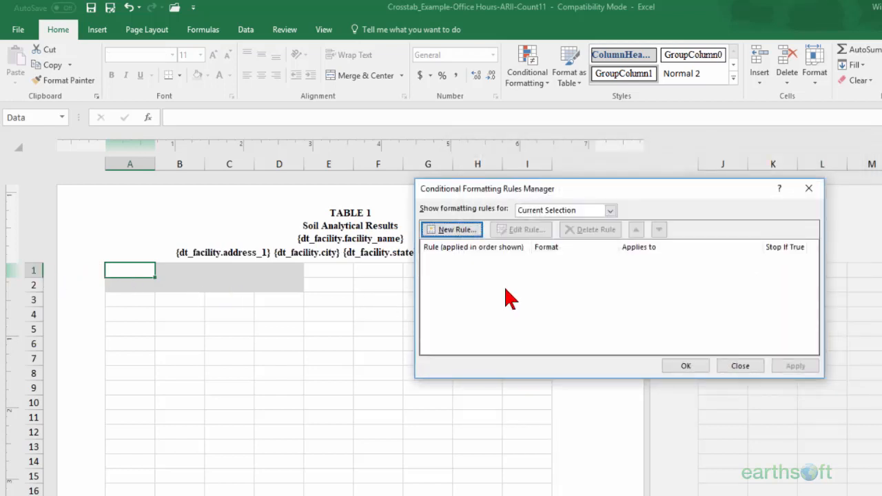
pyautogui.click(449, 233)
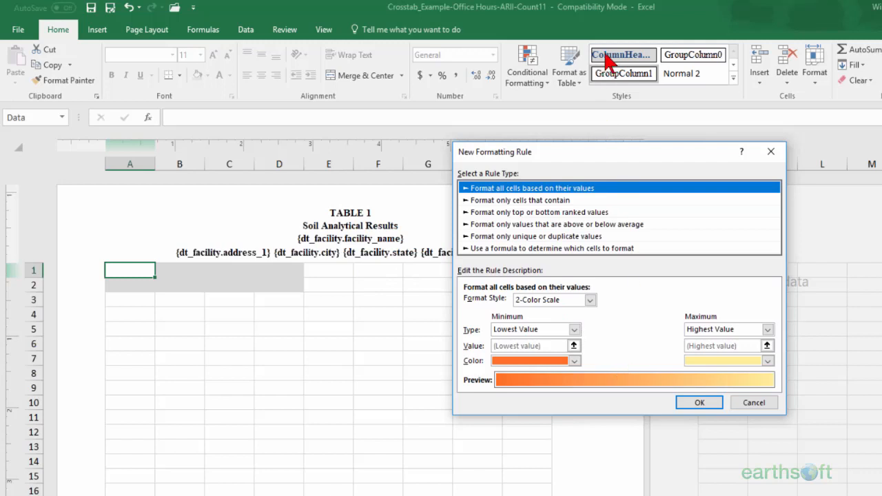
pyautogui.click(762, 401)
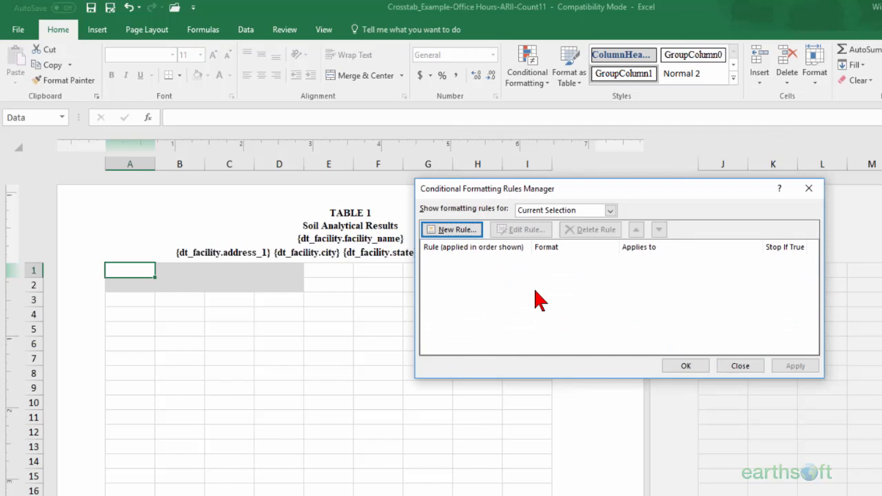
pyautogui.click(748, 366)
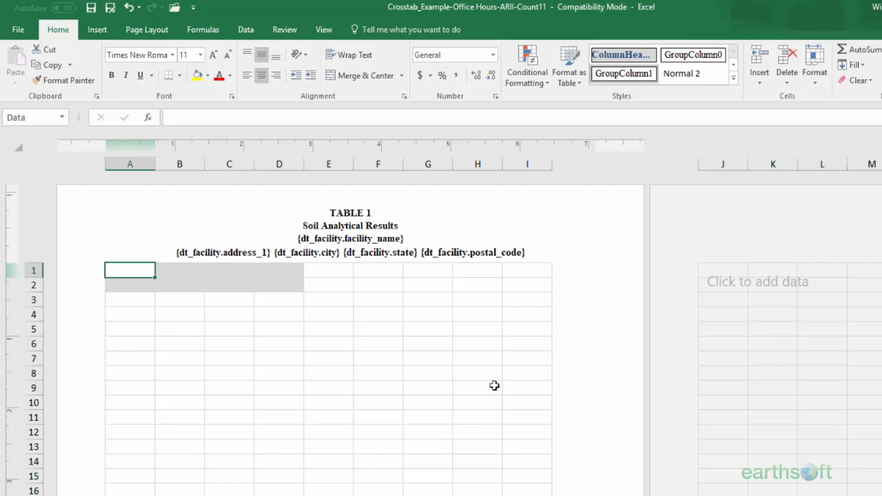
# - Look for Excel's macro tools, searching the available commands for "marco"
pyautogui.click(211, 33)
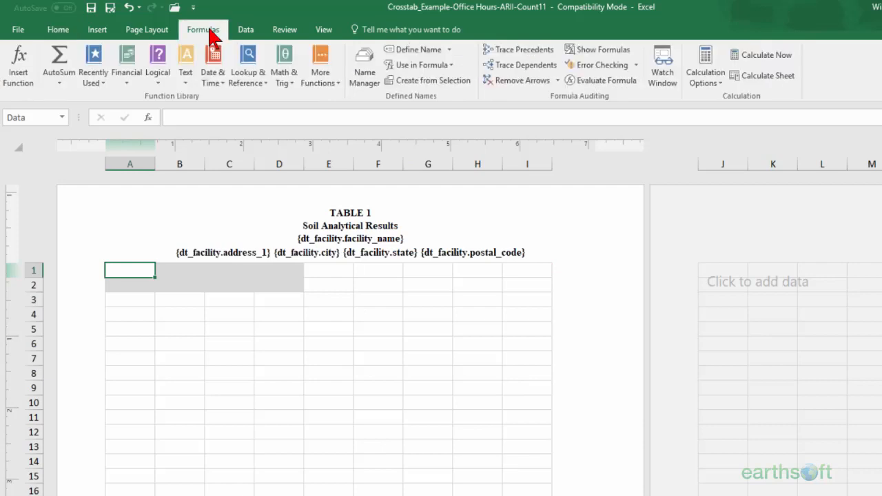
pyautogui.click(239, 34)
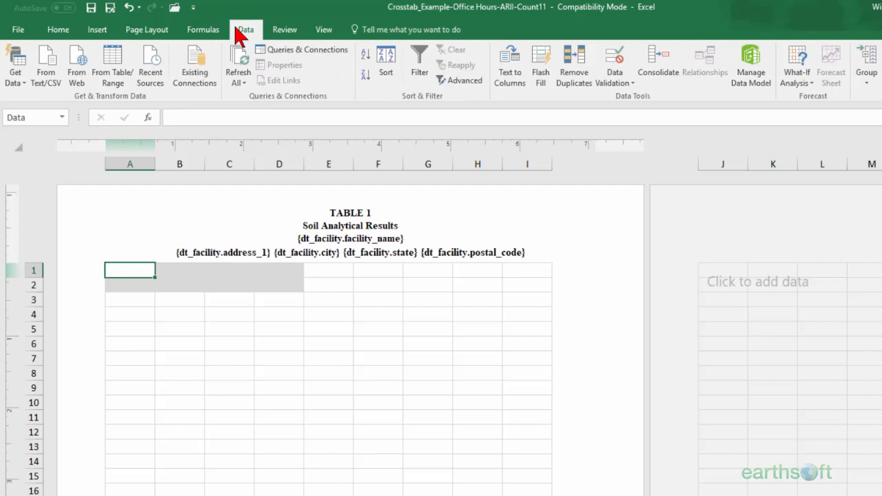
pyautogui.click(97, 32)
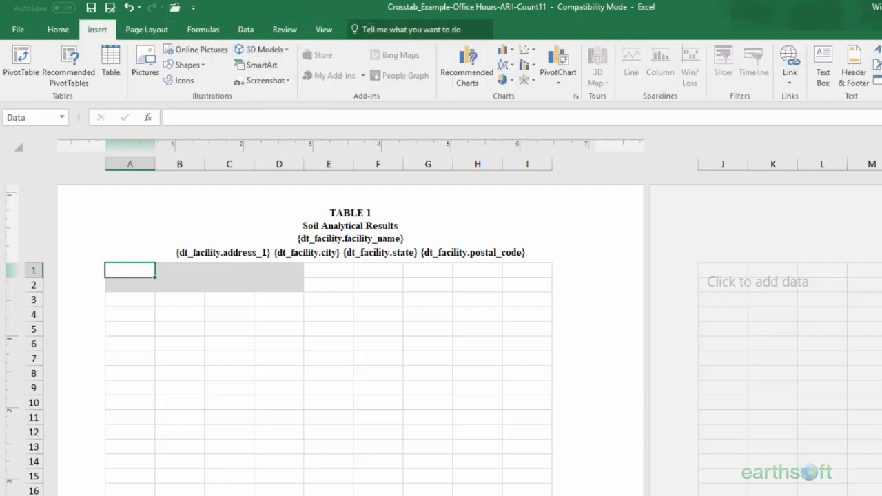
pyautogui.click(370, 29)
pyautogui.write('mar')
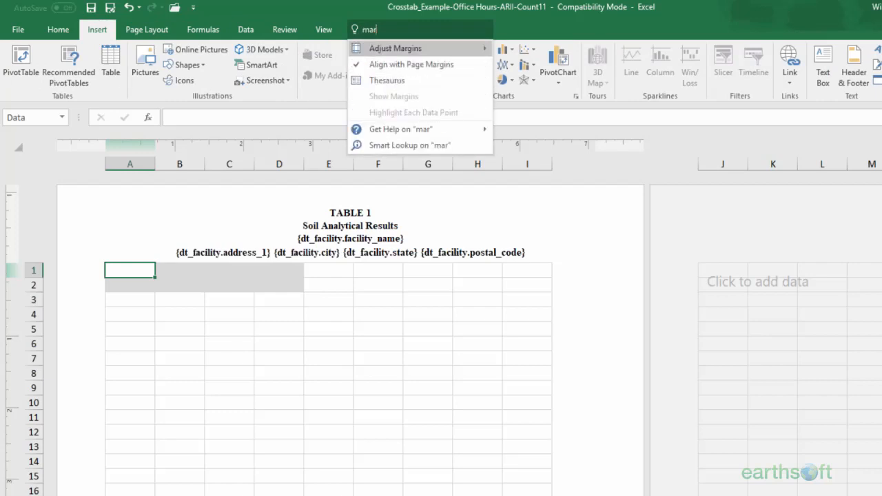
pyautogui.write('co')
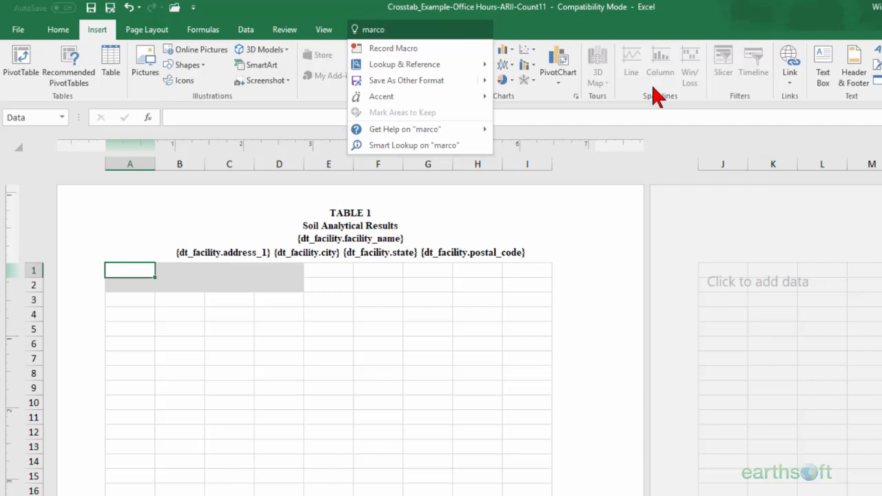
pyautogui.click(359, 2)
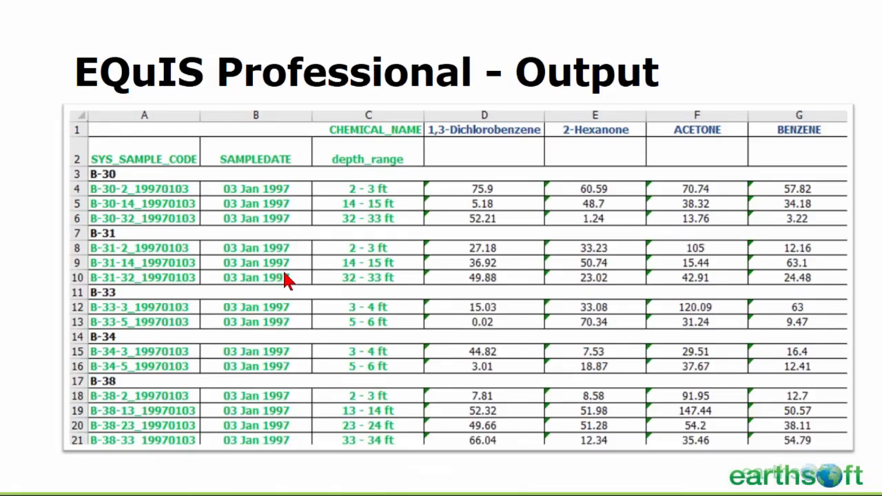
# - Switch to EQuIS and examine the Excel template path of Analytical Results II Crosstab-1, the other Analytical Results II crosstab and its source data
pyautogui.click(284, 273)
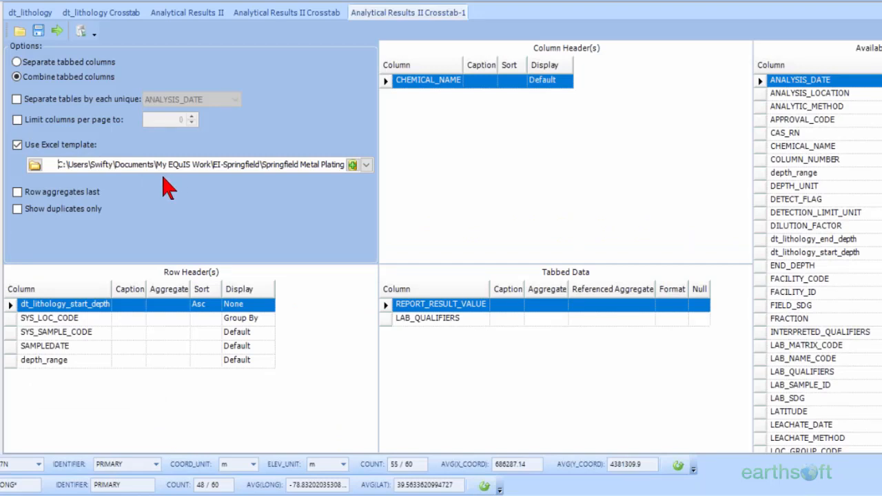
pyautogui.click(149, 164)
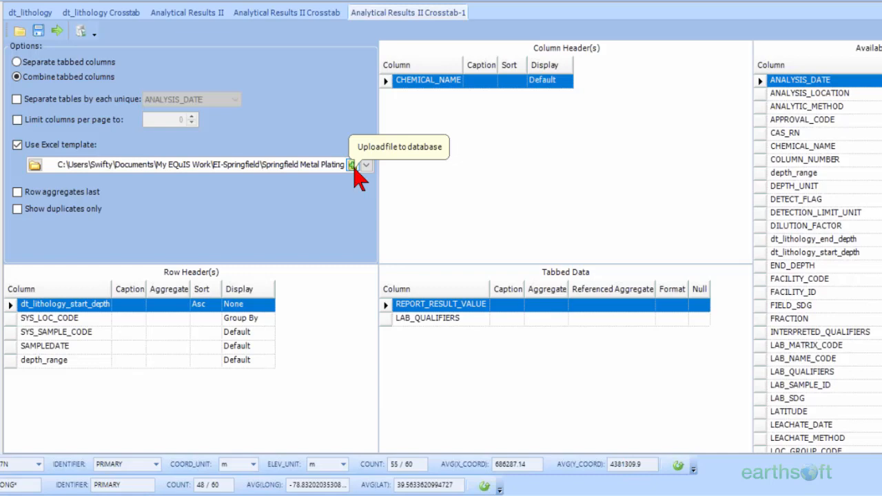
pyautogui.click(310, 14)
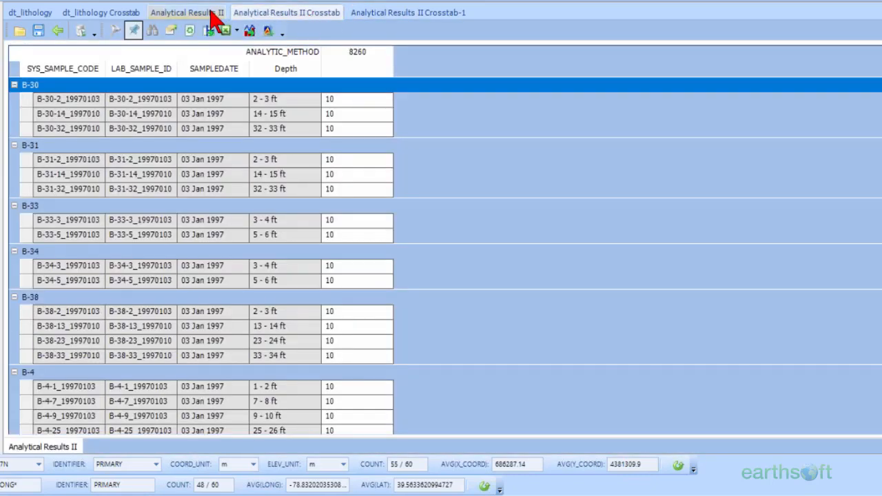
pyautogui.click(211, 13)
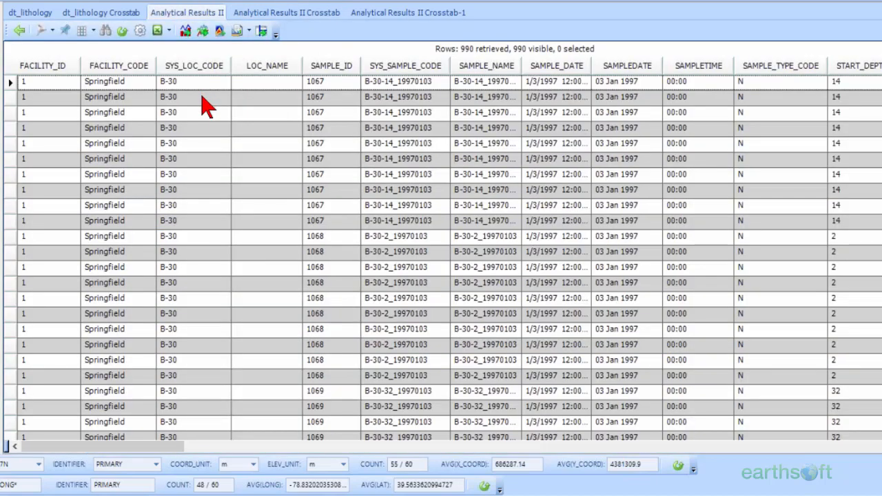
pyautogui.click(399, 21)
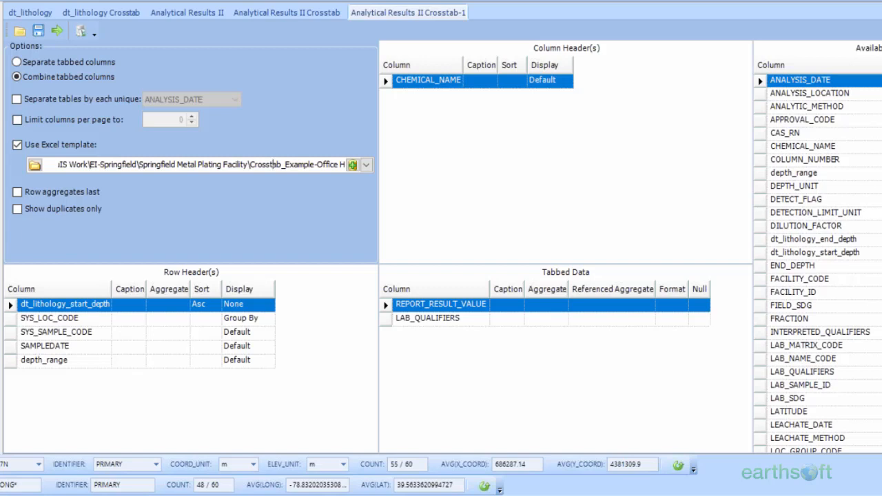
# - In the dt_lithology Crosstab settings, set the facility_id column header's display to Default
pyautogui.click(100, 14)
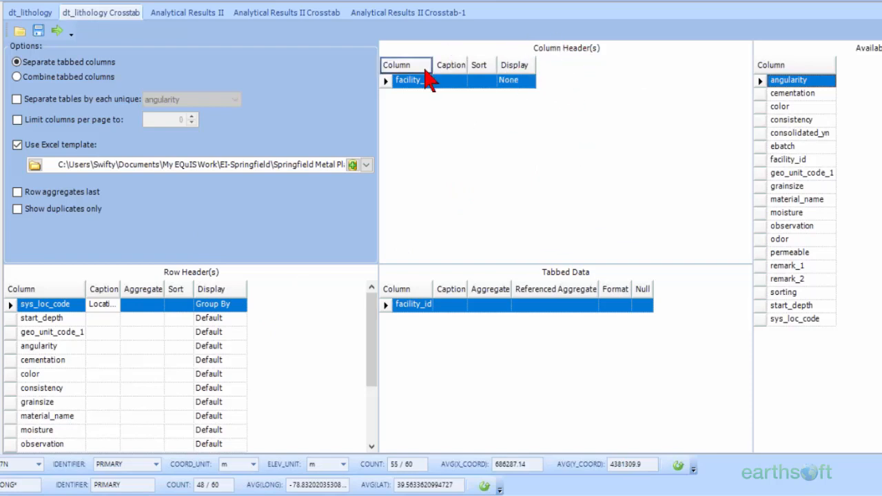
pyautogui.click(531, 84)
pyautogui.click(529, 82)
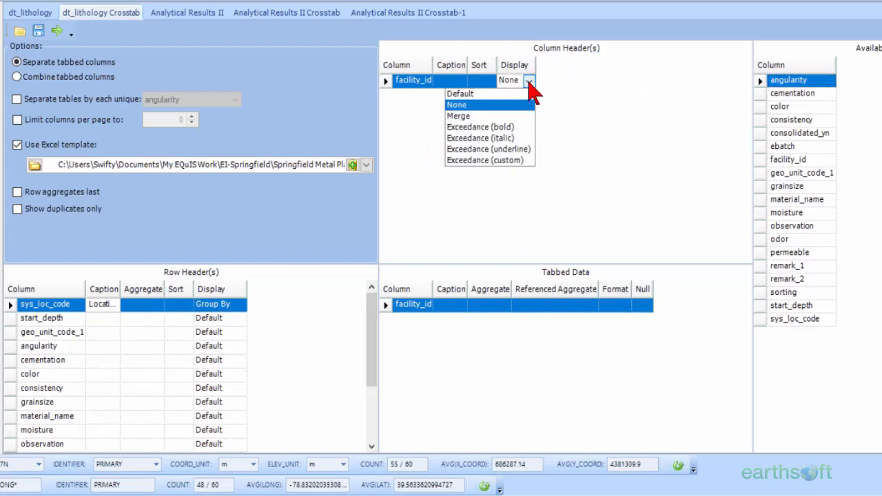
pyautogui.click(517, 94)
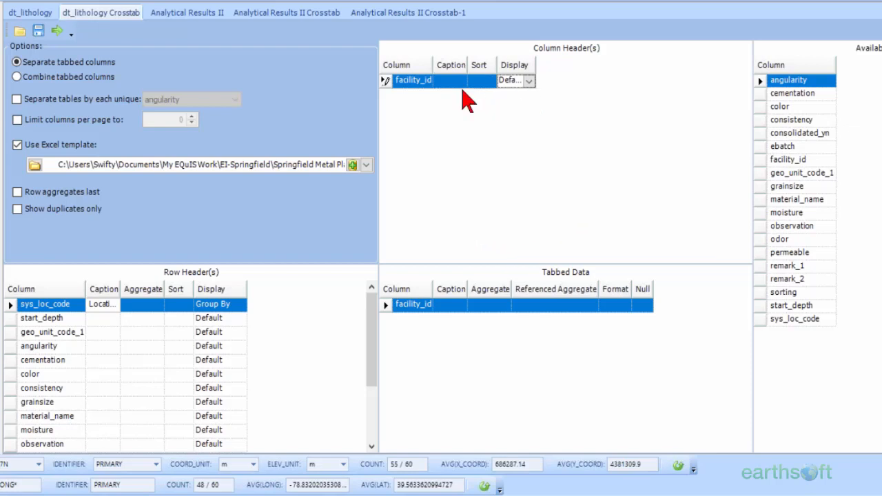
# - Generate the dt_lithology crosstab and check how its facility_id column header is shown
pyautogui.click(53, 30)
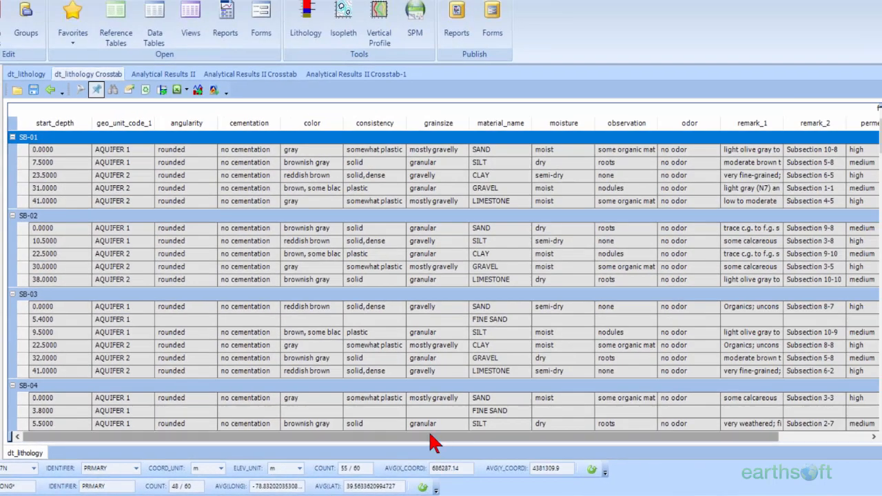
pyautogui.moveTo(431, 435); pyautogui.dragTo(531, 441)
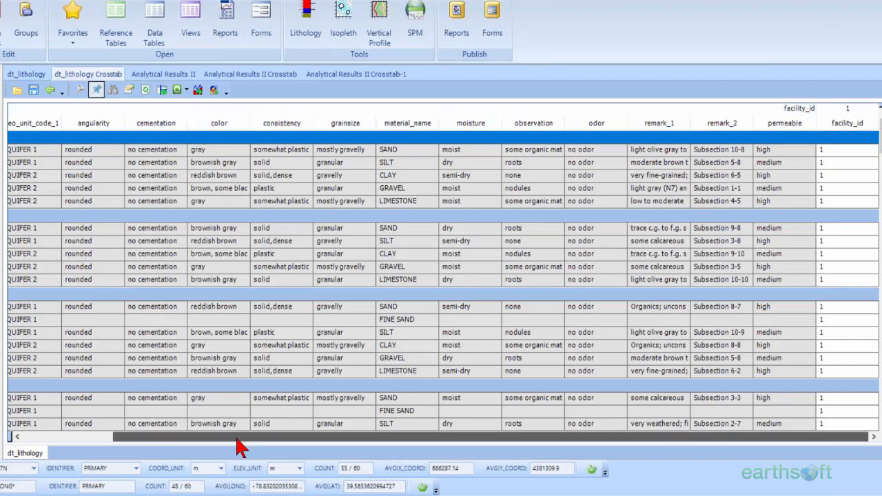
pyautogui.moveTo(237, 438); pyautogui.dragTo(138, 438)
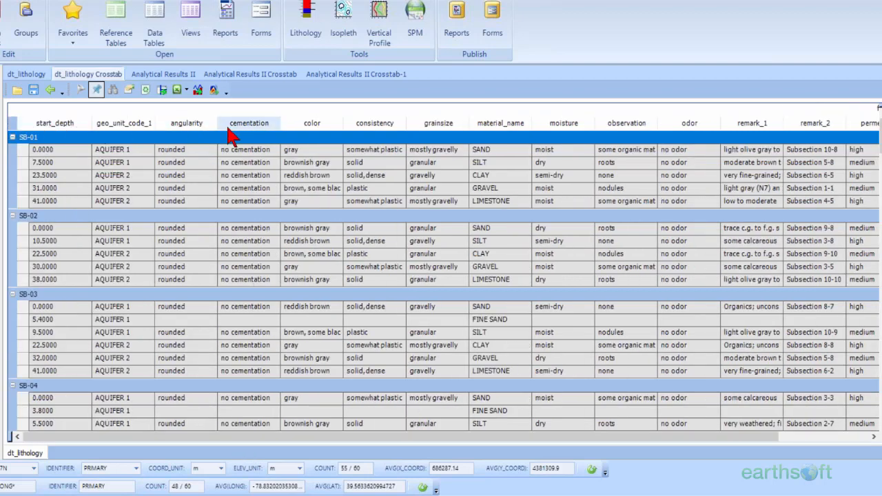
# - Set the facility_id column header's display to None in the dt_lithology Crosstab settings and regenerate the crosstab
pyautogui.click(52, 90)
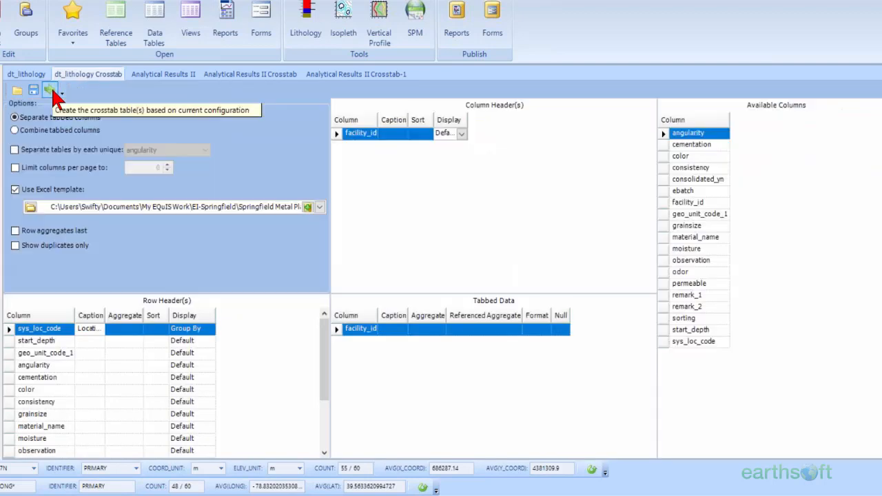
pyautogui.click(460, 133)
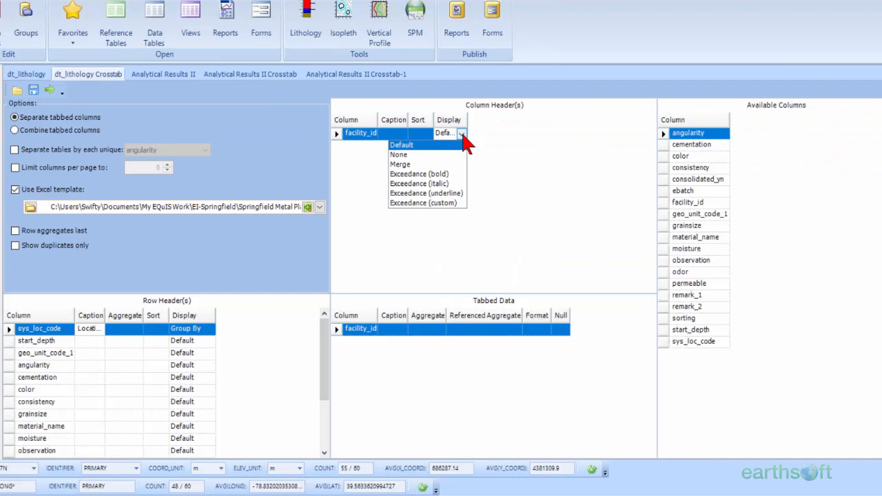
pyautogui.click(450, 153)
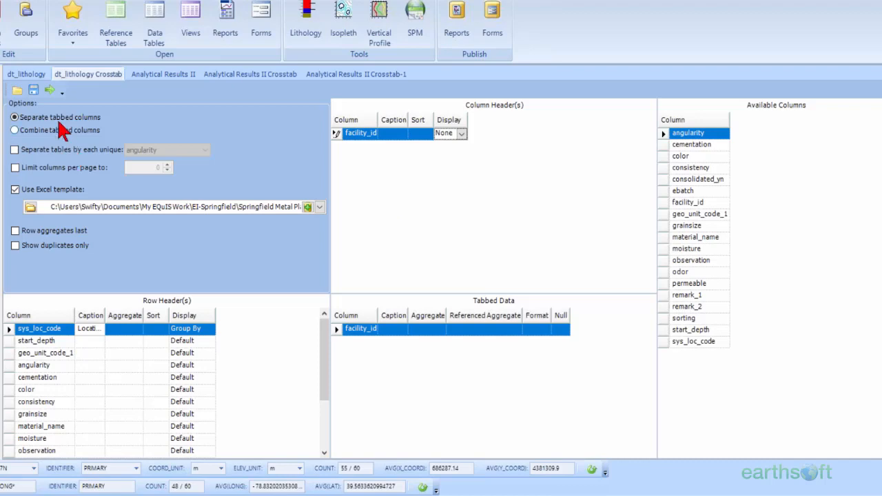
pyautogui.click(50, 90)
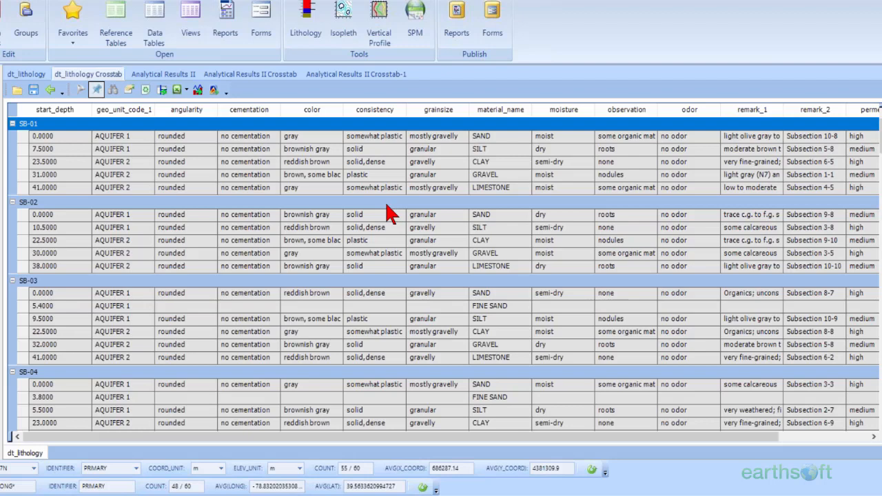
# - Return to the dt_lithology Crosstab settings and compare them with the source dt_lithology table
pyautogui.click(49, 90)
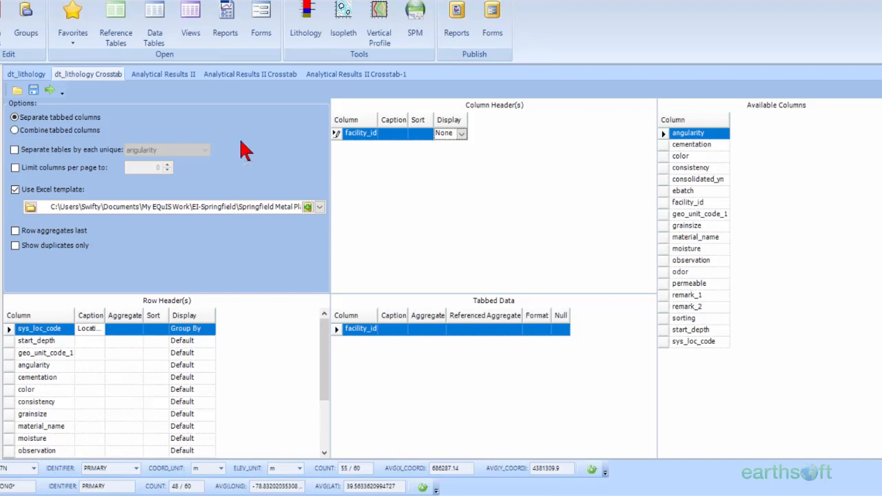
pyautogui.click(19, 75)
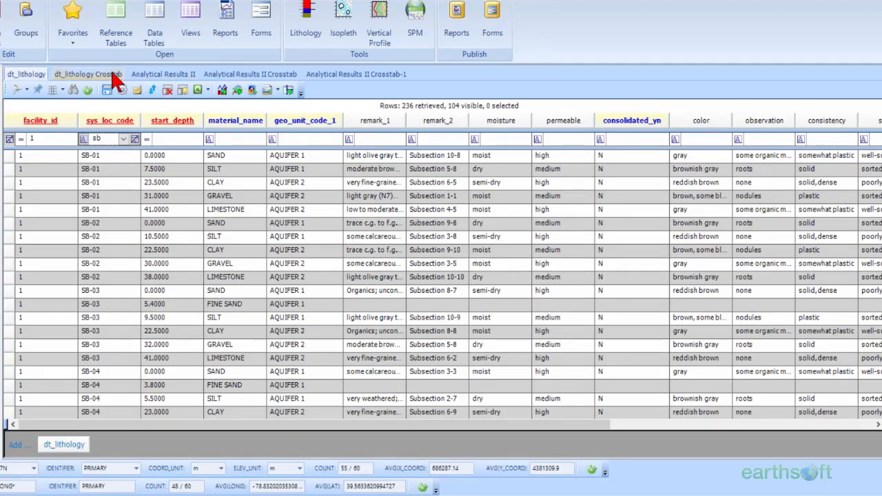
pyautogui.click(116, 78)
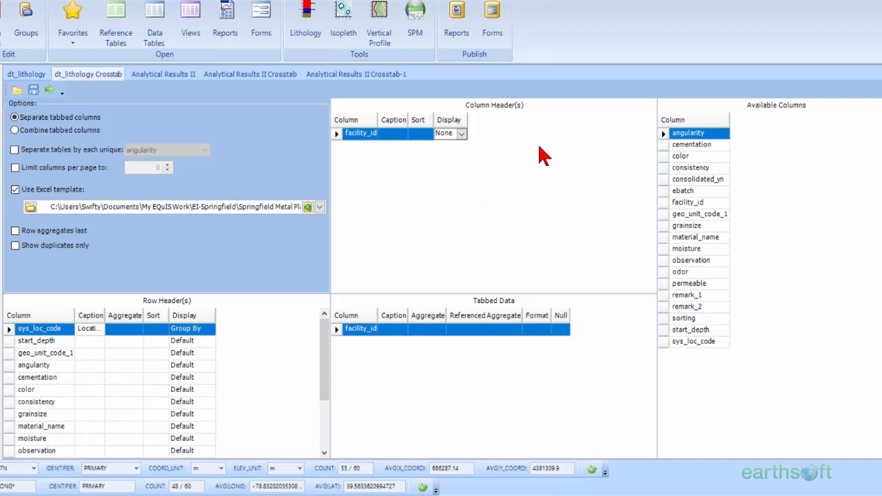
# - Switch to Excel and examine the Crosstab_Example-Office Hours-ARII-Count11 template from its page header down to the qualifiers footer
pyautogui.click(218, 494)
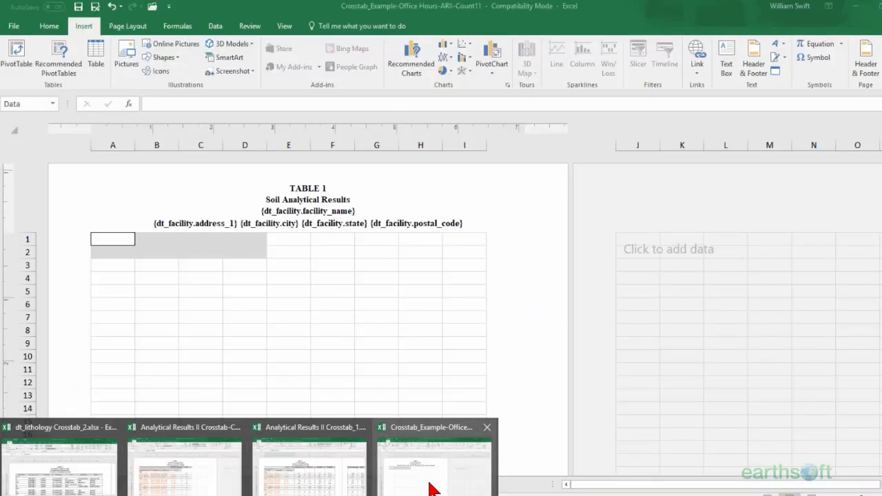
pyautogui.click(431, 488)
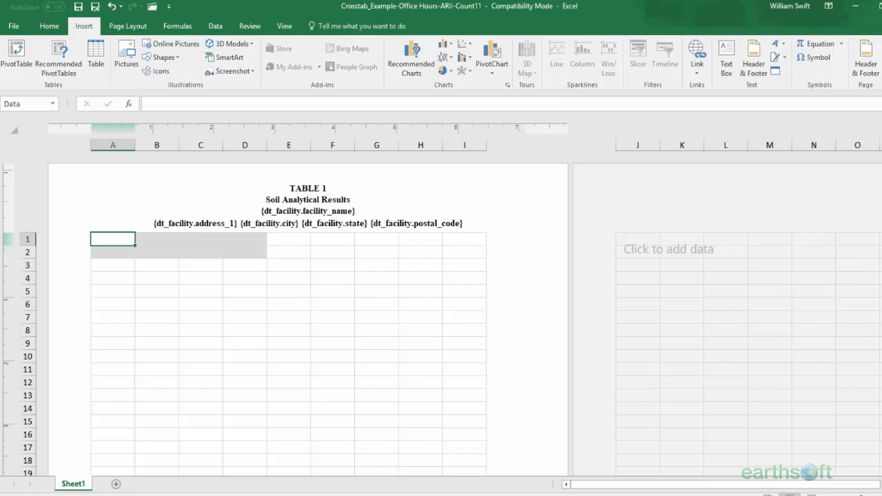
pyautogui.scroll(-2, 871, 245)
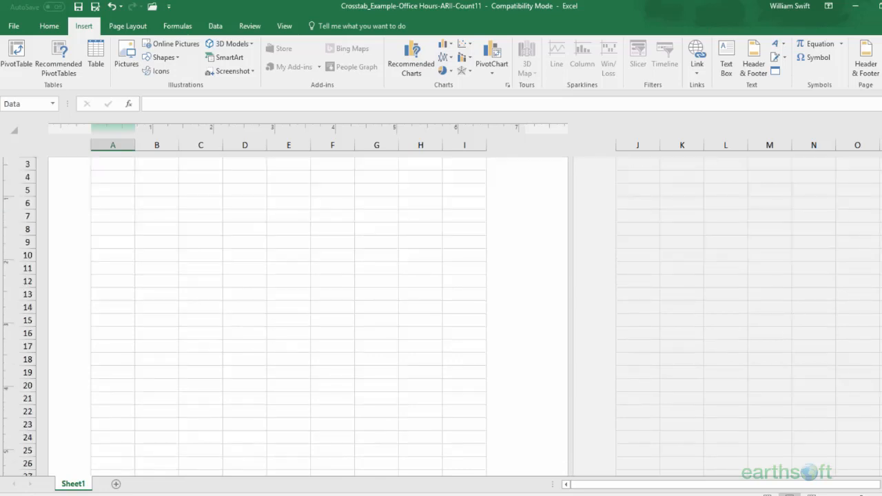
pyautogui.scroll(-6, 288, 303)
pyautogui.scroll(-6, 231, 270)
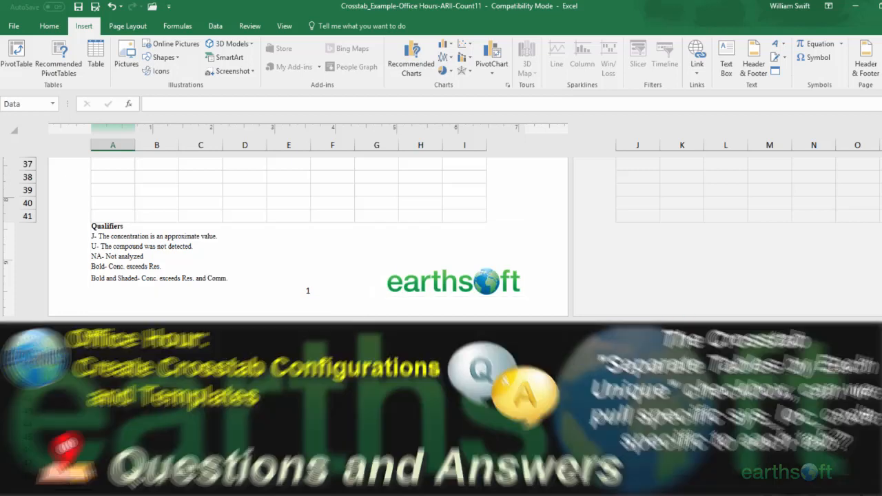
pyautogui.moveTo(881, 429); pyautogui.dragTo(881, 186)
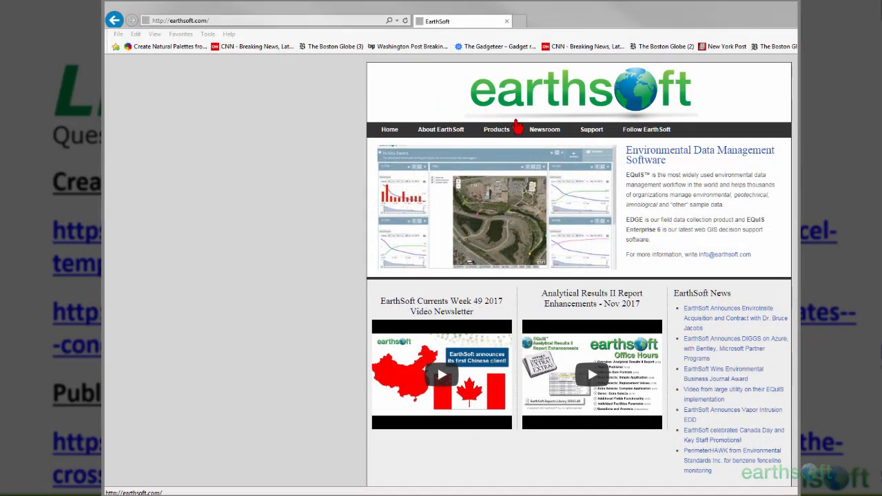
# - Open the Office Hours Videos page in the EarthSoft website's support section and look through the video list
pyautogui.moveTo(599, 133)
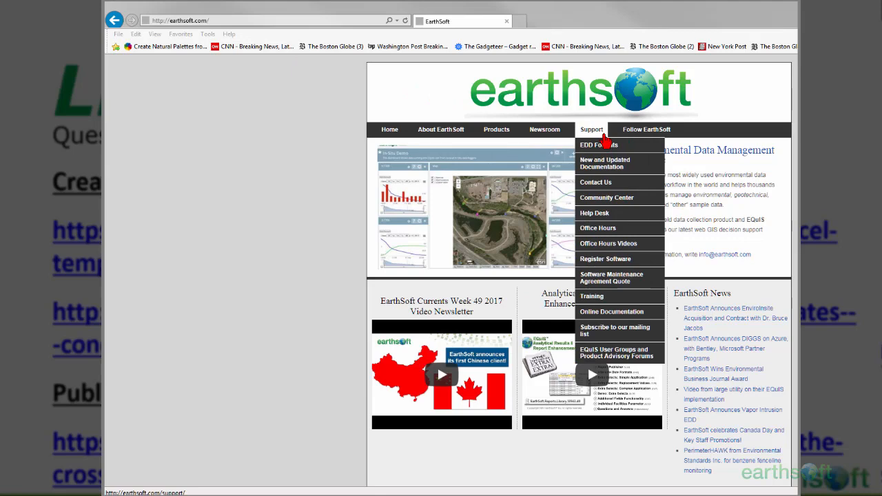
pyautogui.click(650, 245)
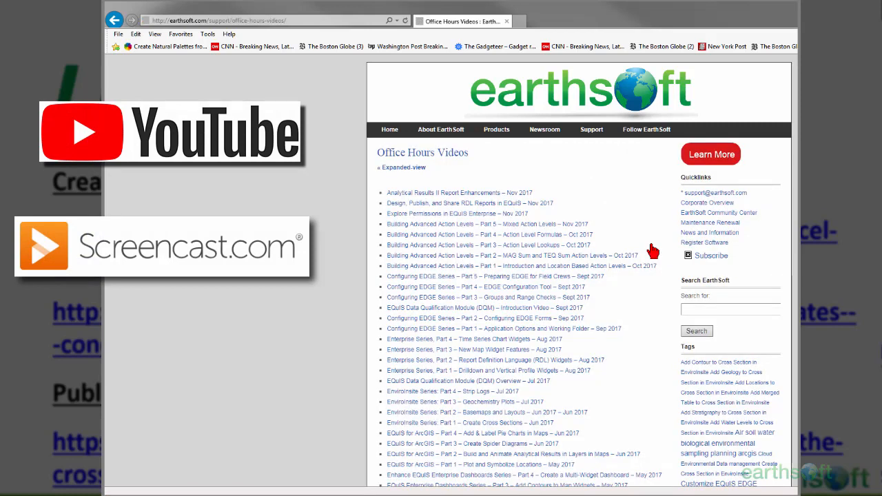
pyautogui.scroll(-2, 652, 251)
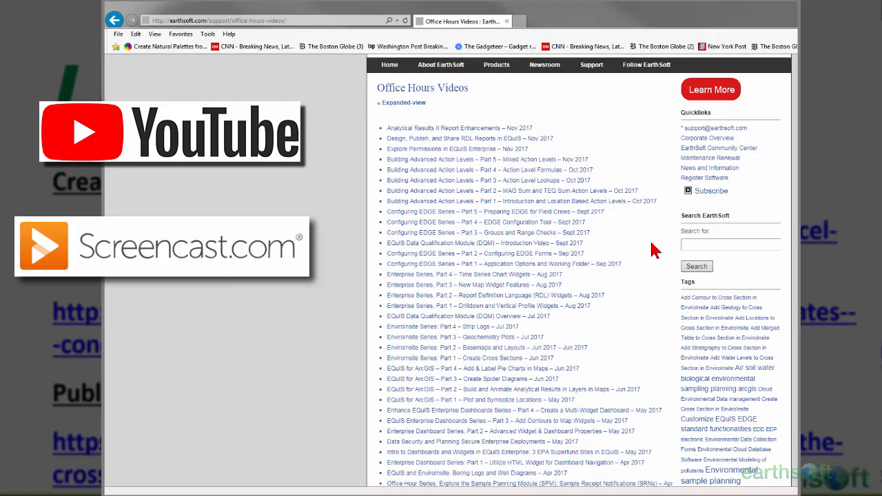
pyautogui.scroll(-2, 654, 251)
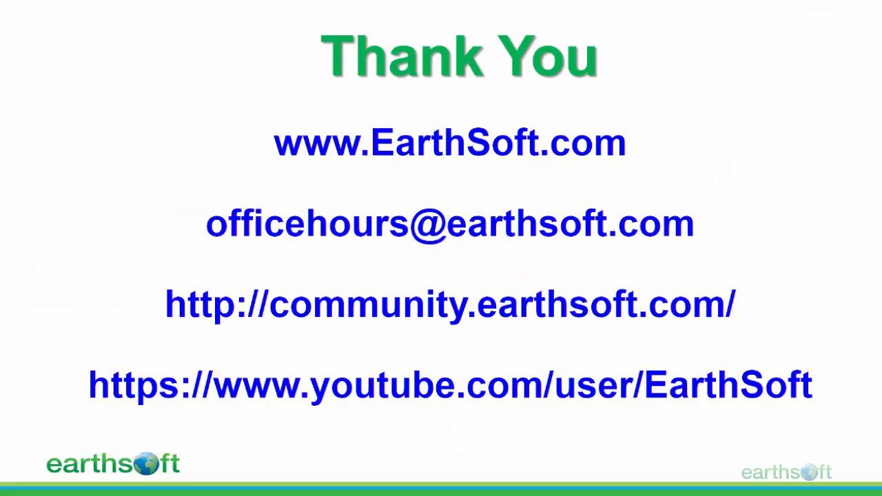